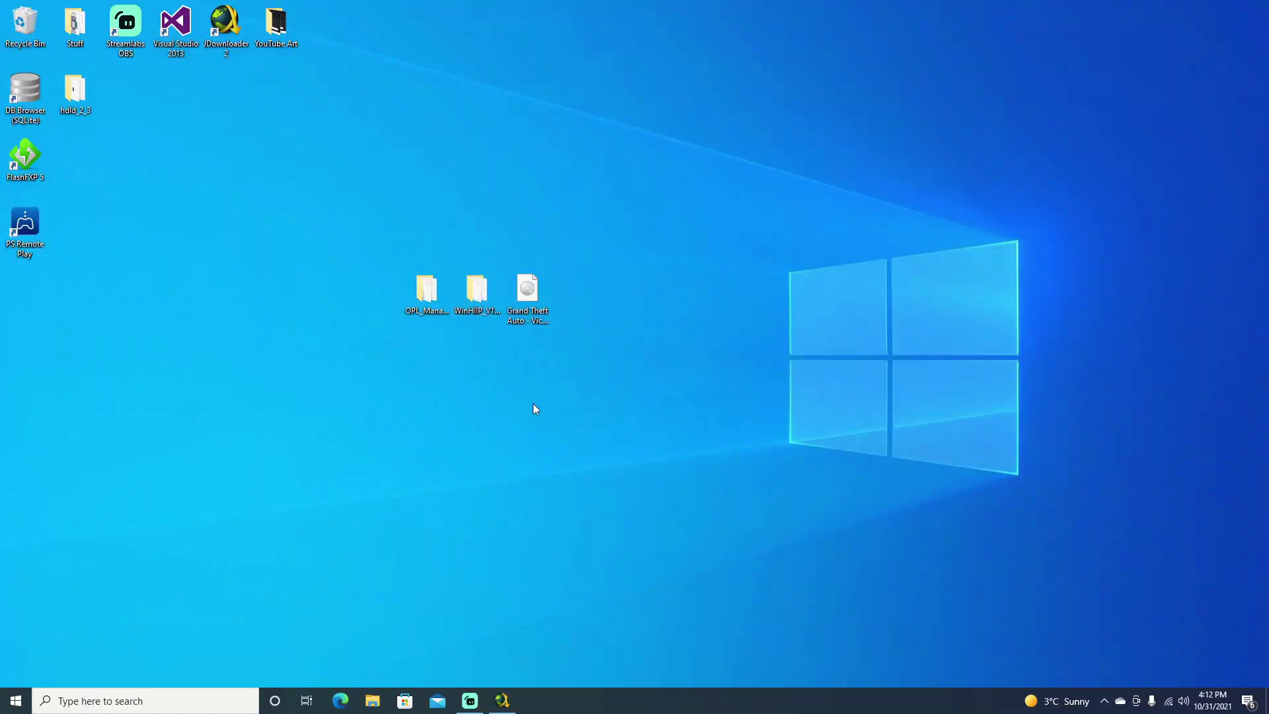
Step: Launch WinHIIP from its desktop folder, dismiss the about notice and select Drive 2 (PS2) as the working drive
double_click(483, 290)
click(535, 353)
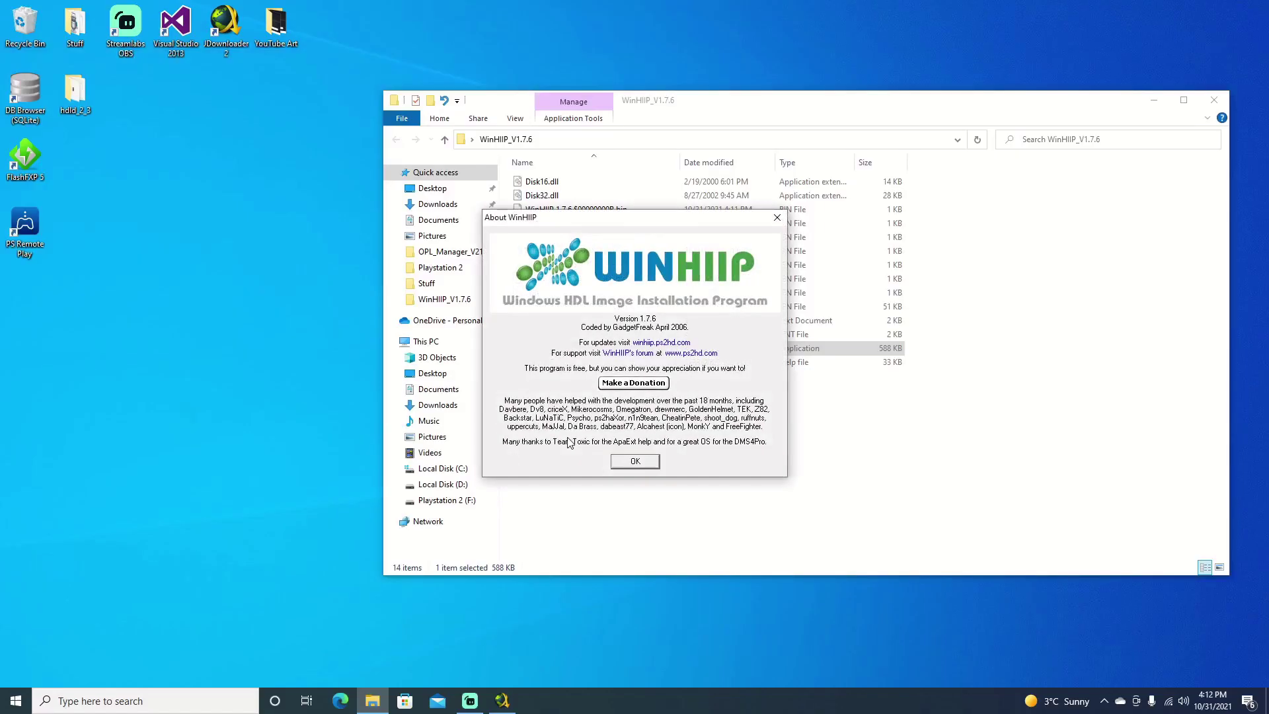
click(633, 461)
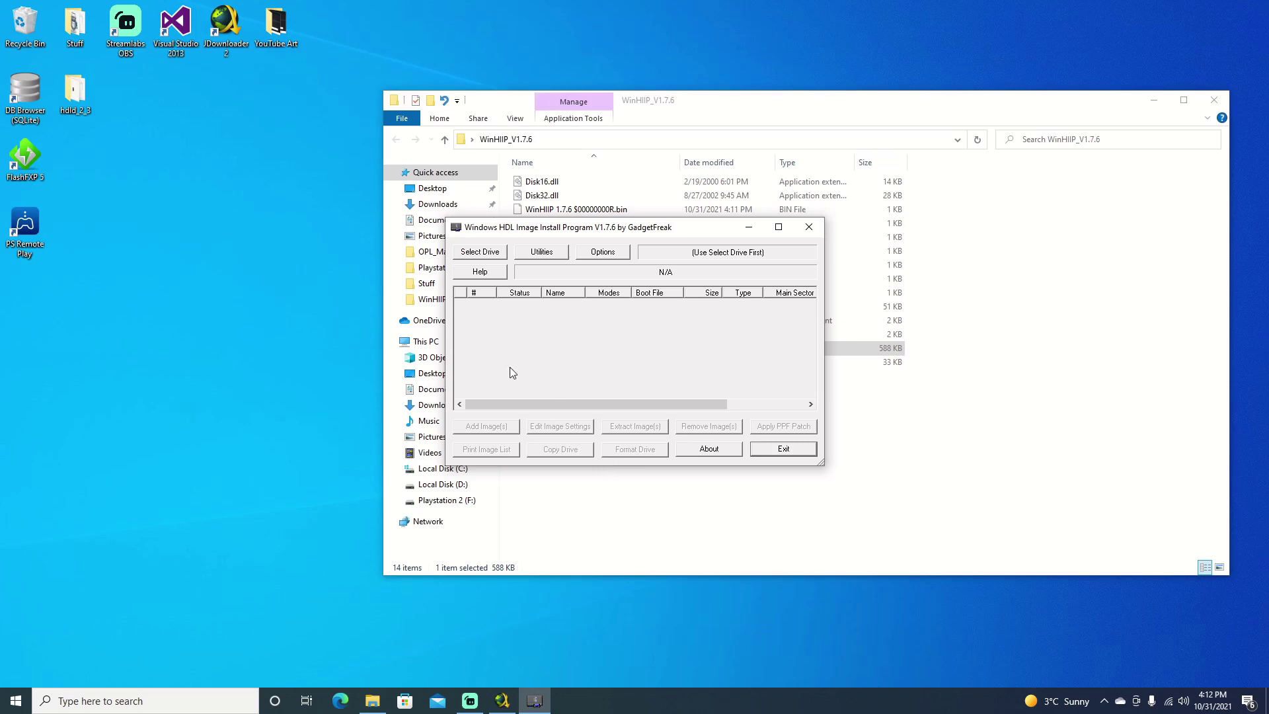
click(497, 257)
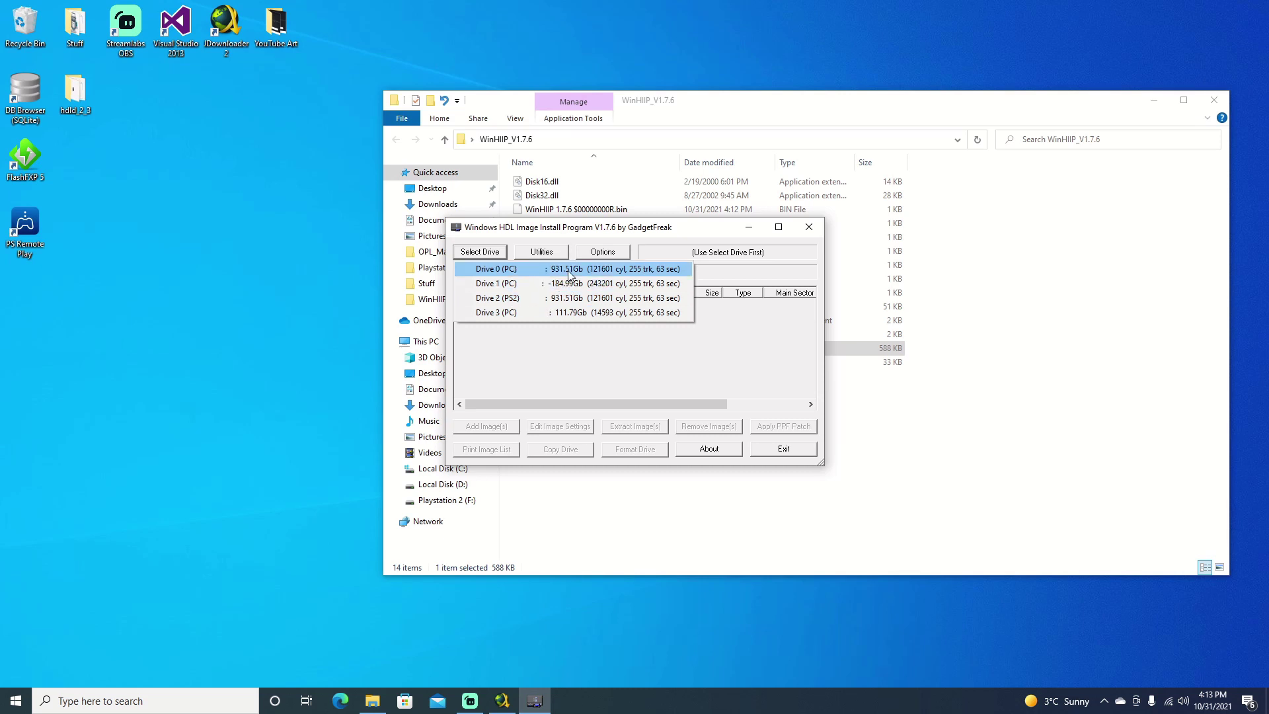
click(519, 296)
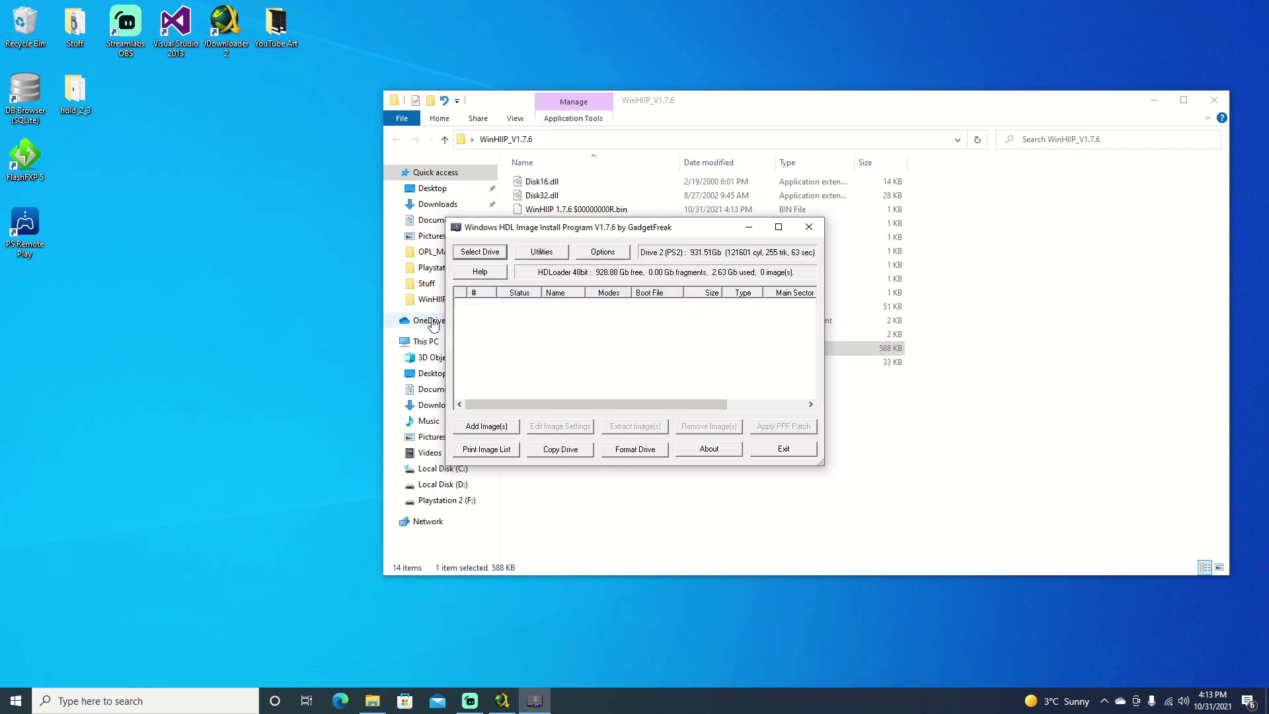
Step: Queue the Grand Theft Auto - Vice City image file from the desktop for installation on the PS2 drive
click(483, 425)
click(494, 443)
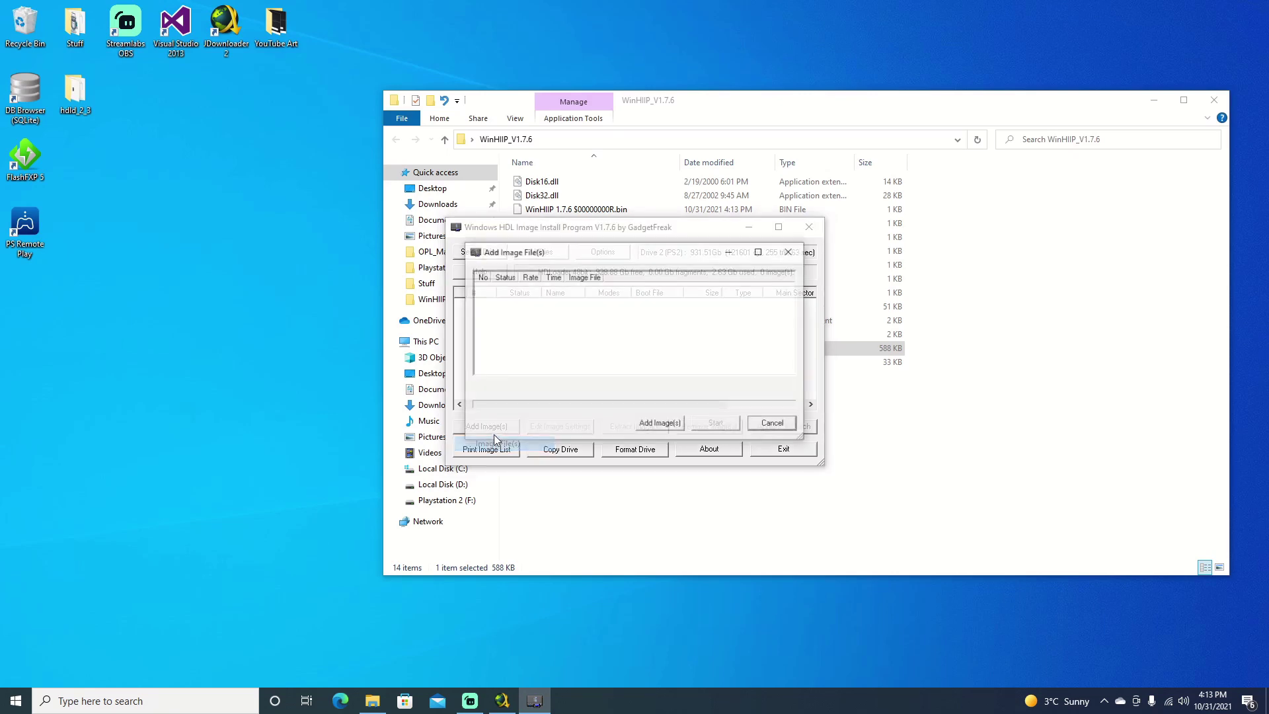
click(660, 423)
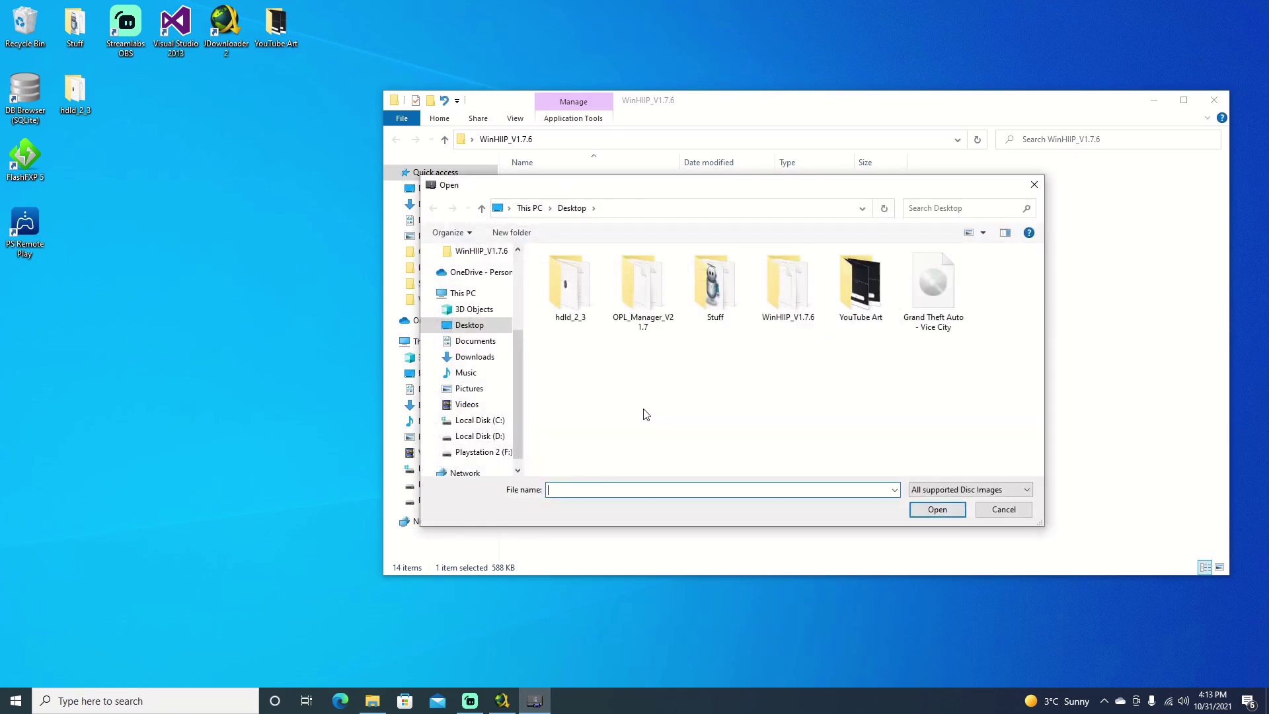
click(935, 273)
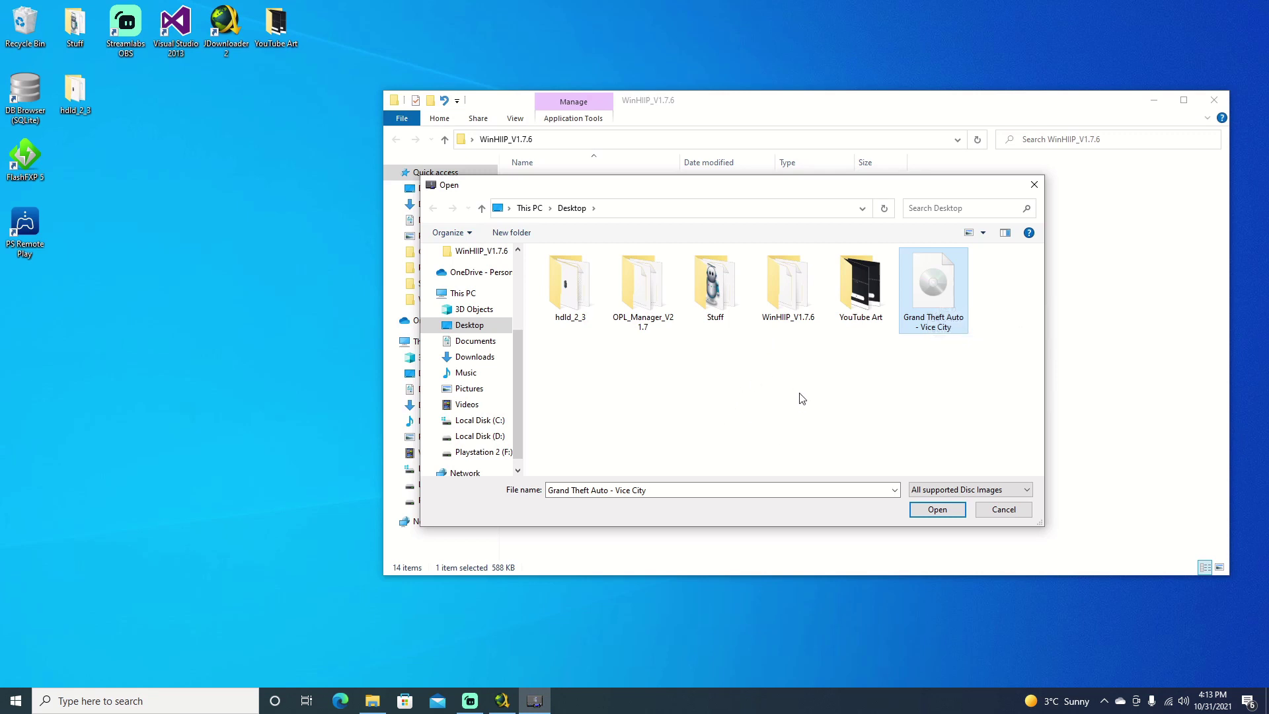
double_click(925, 294)
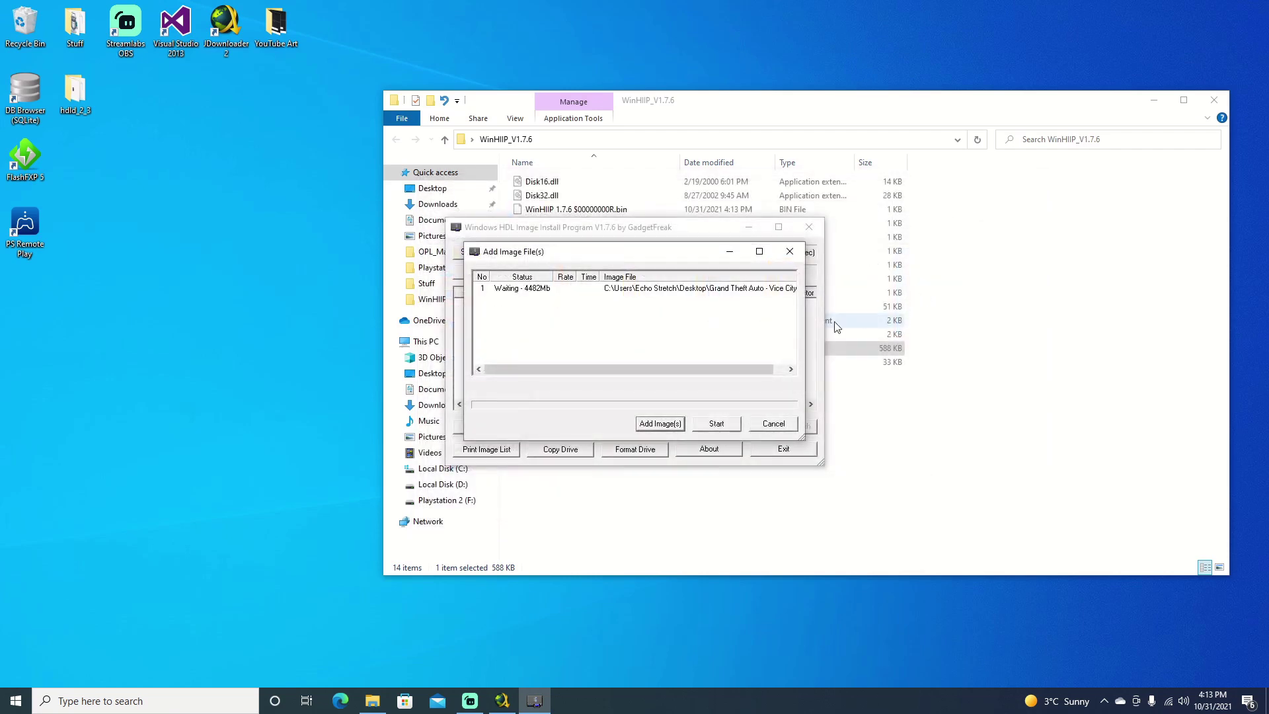
Step: Install the queued game image with the DVD media type, then exit WinHIIP and close its folder
click(715, 424)
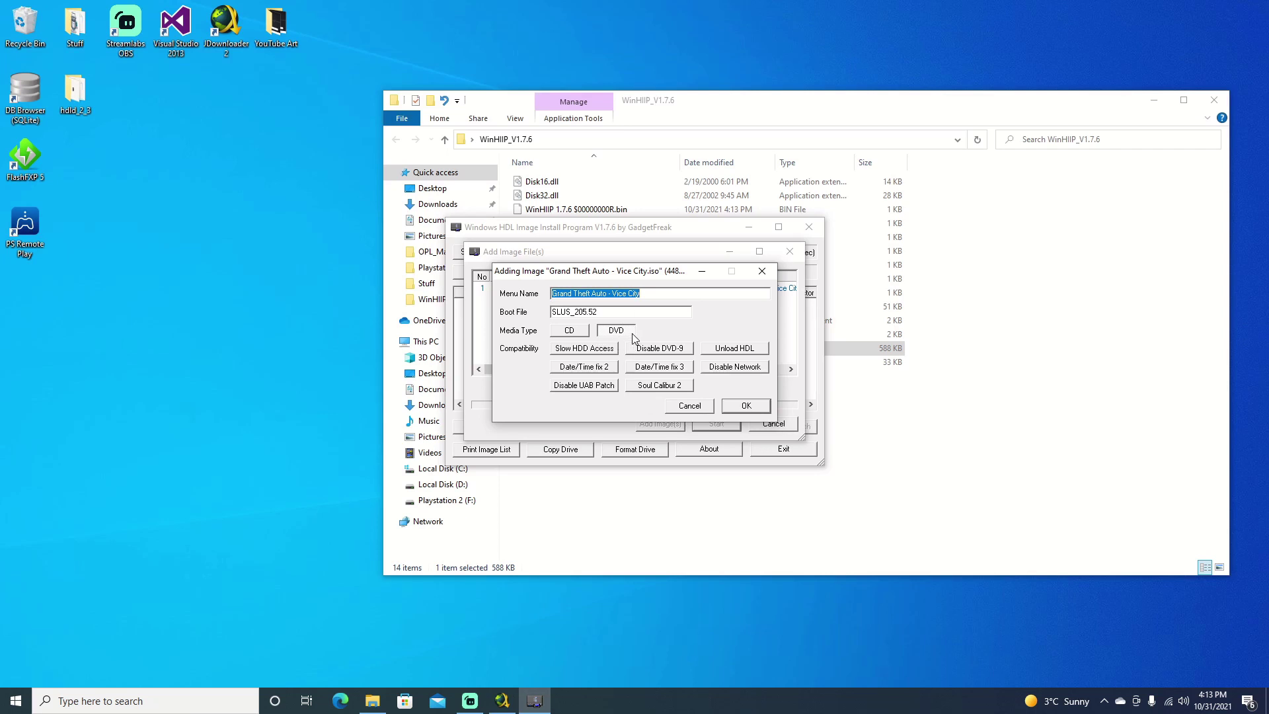
click(745, 408)
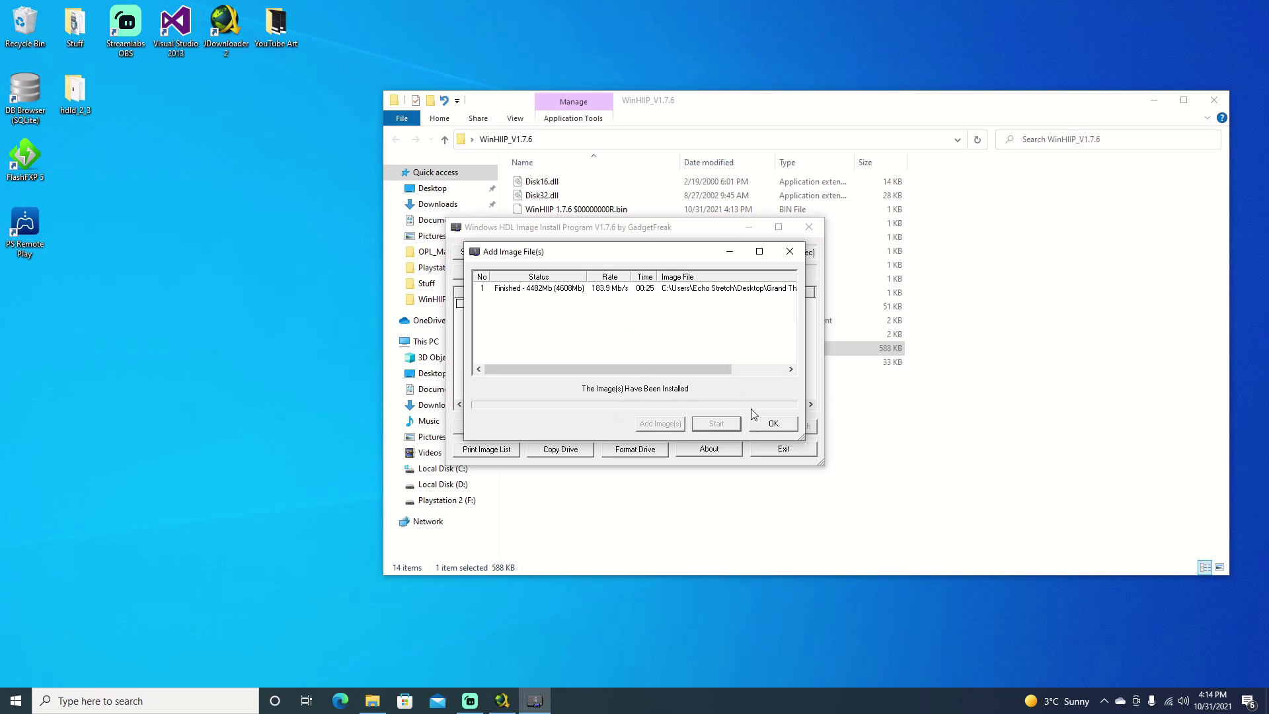
click(773, 424)
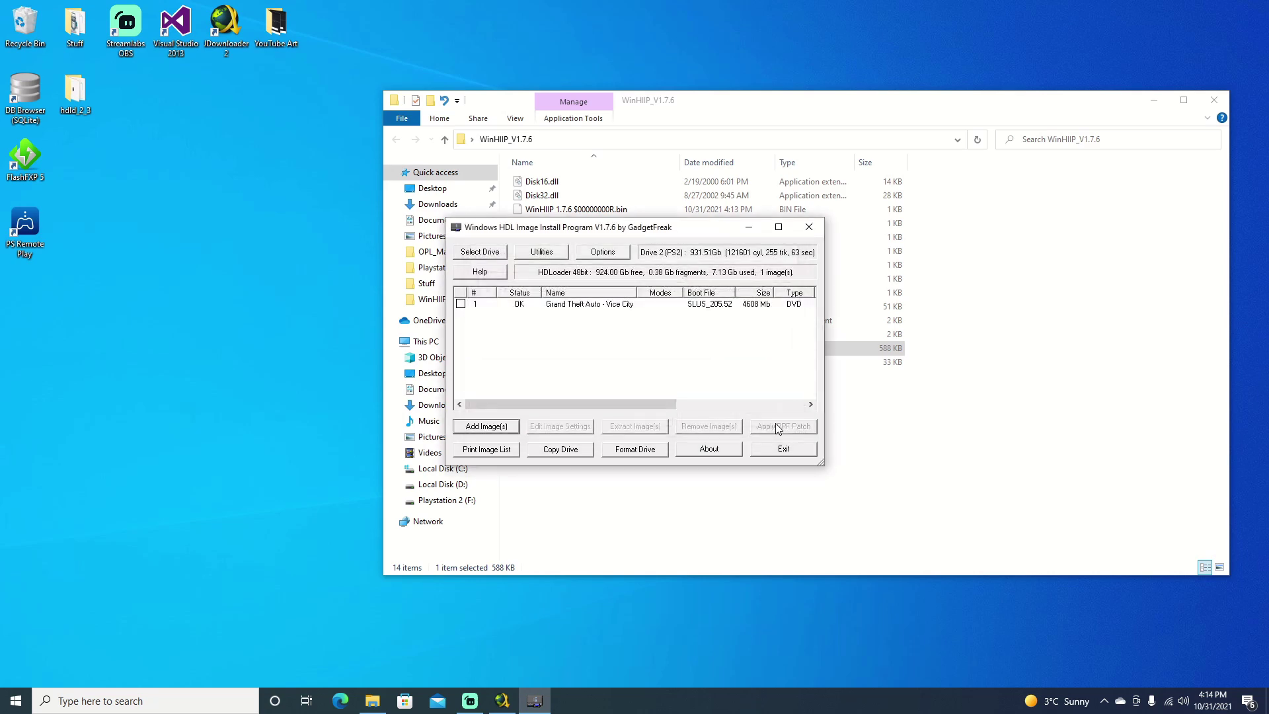
click(765, 452)
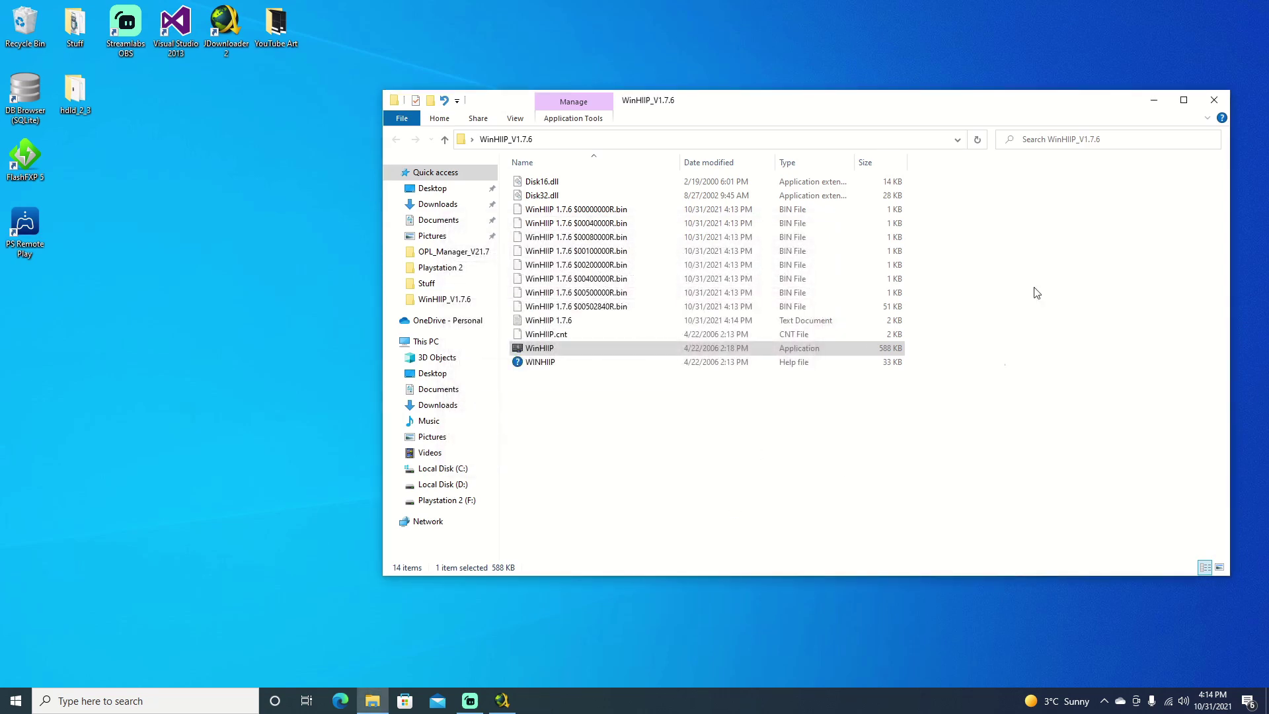
click(1206, 107)
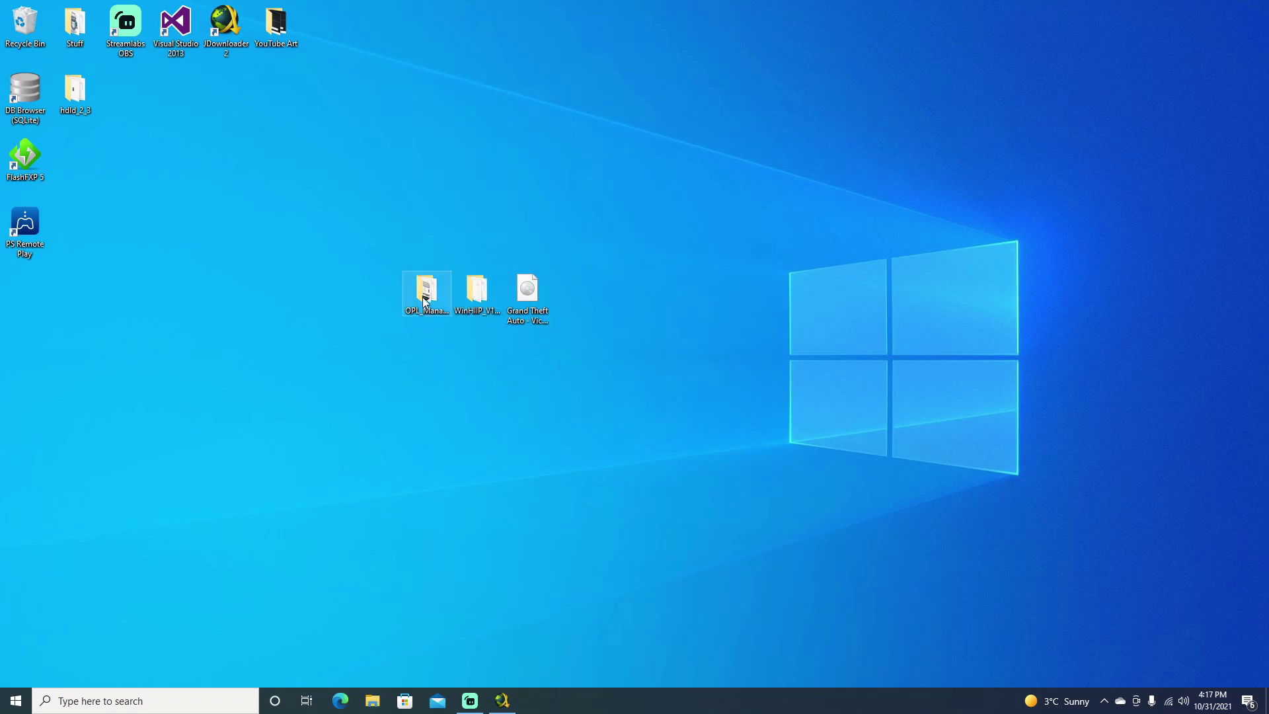
Step: Create a new folder named OPL on the desktop
right_click(340, 299)
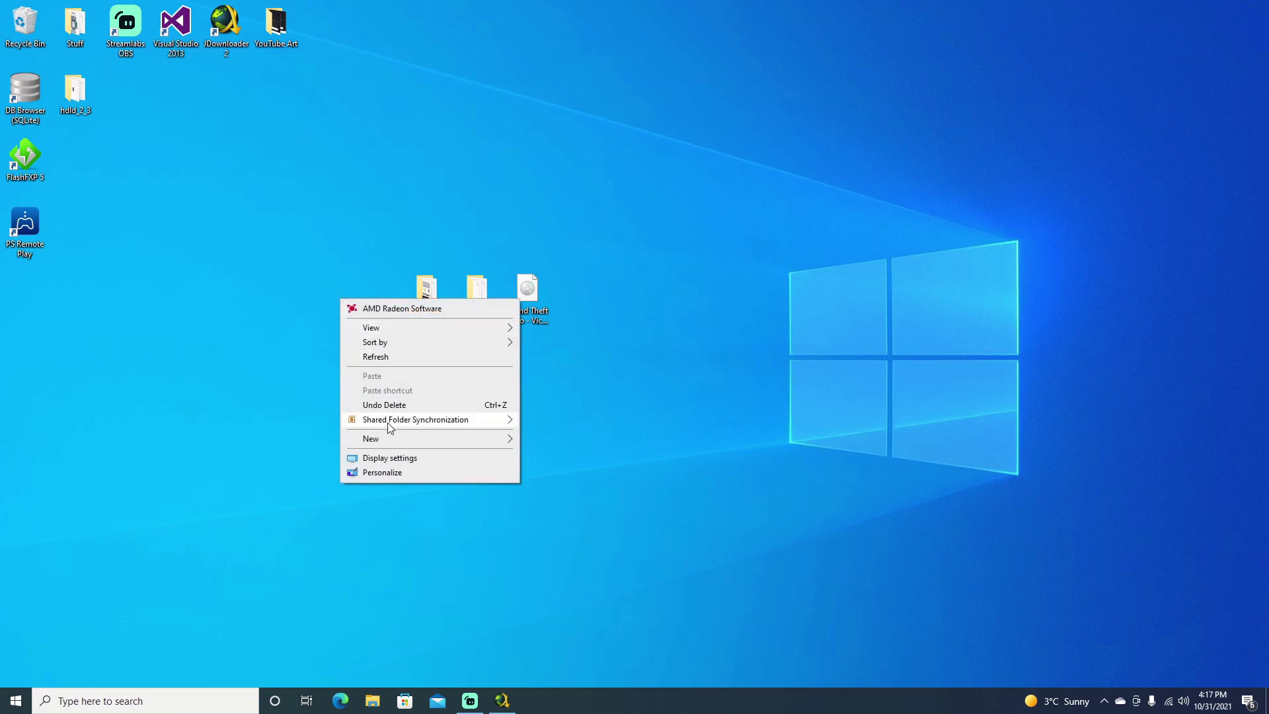
mouse_move(392, 437)
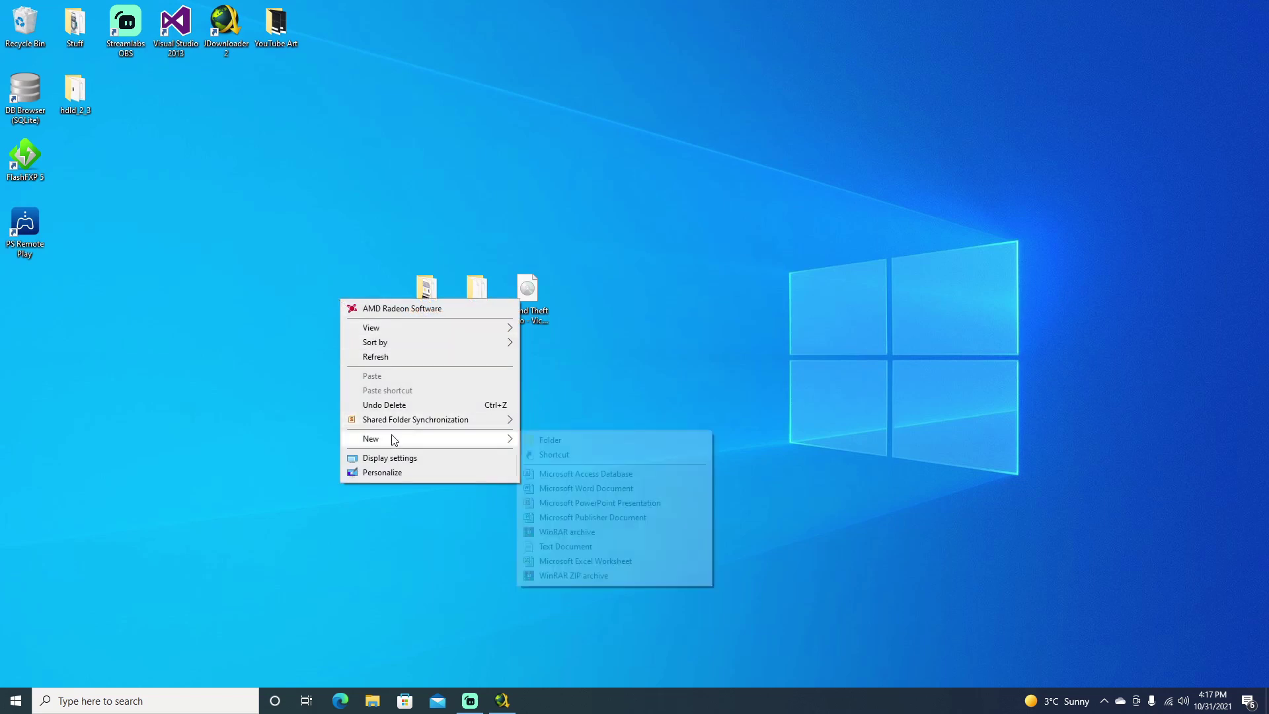
click(546, 440)
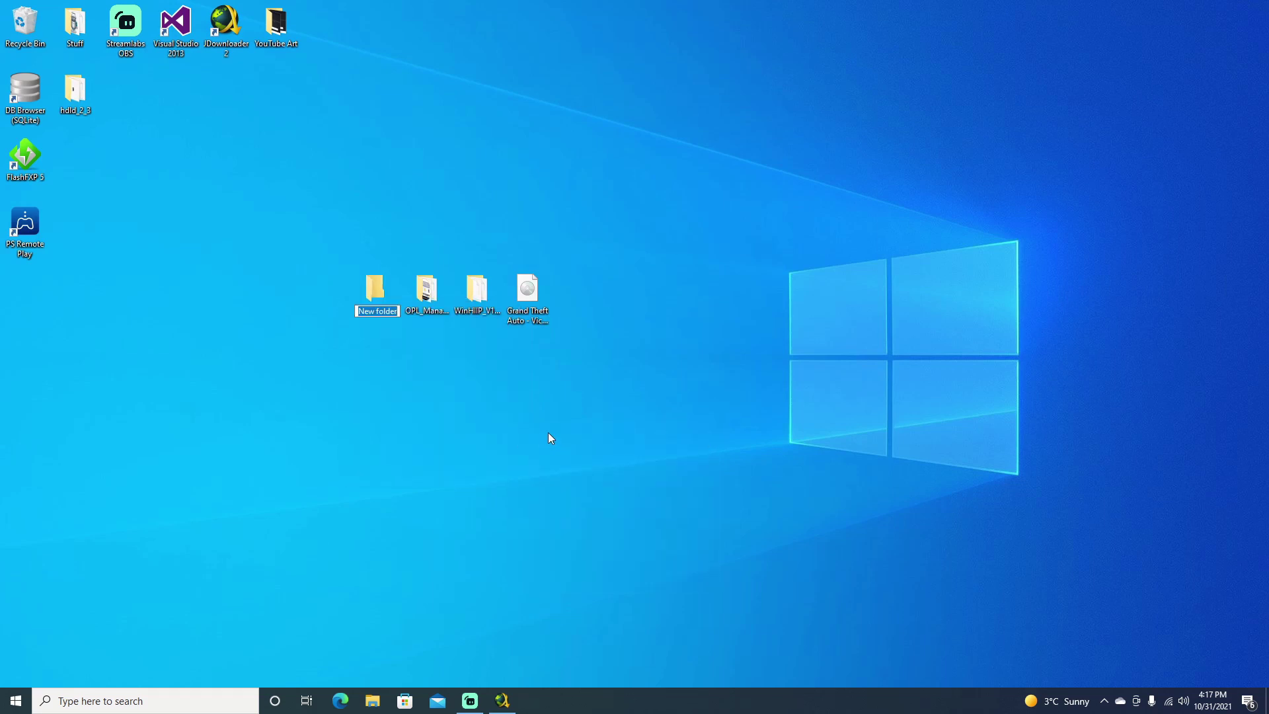
text(OPL)
key(Return)
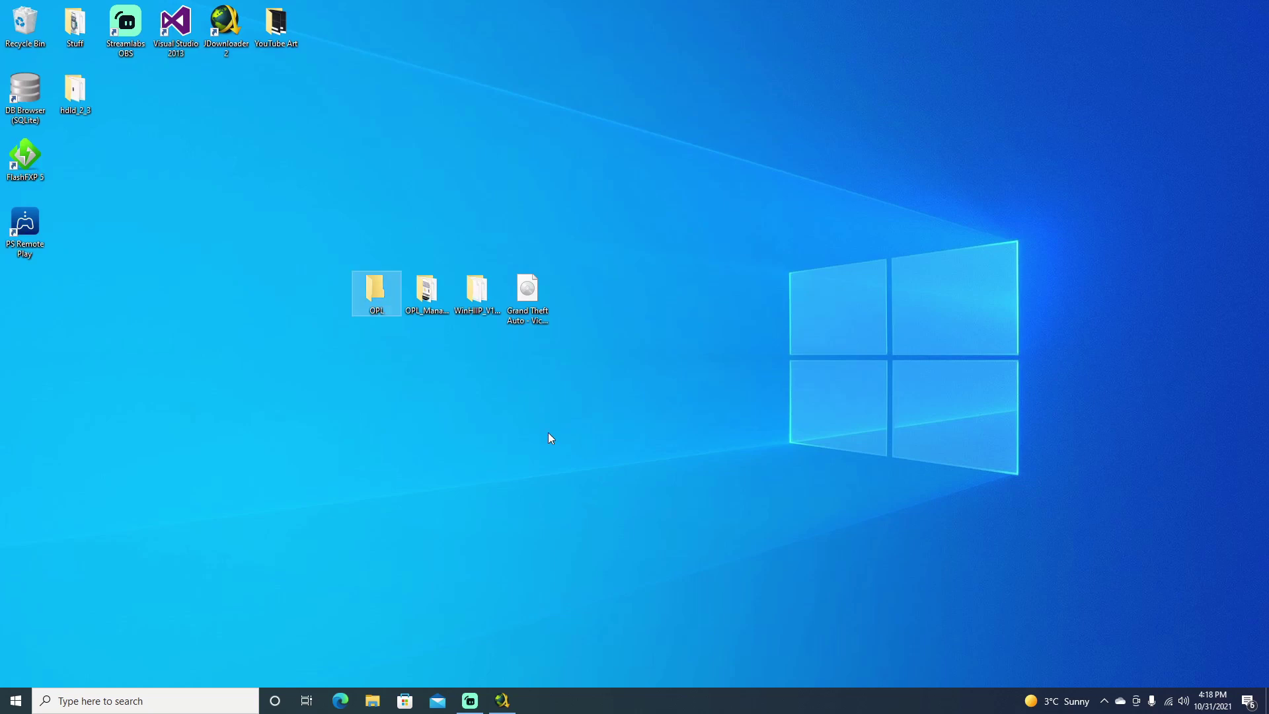
Step: Launch OPL_Manager from the OPL_Manager_V21.7 folder, dismissing the missing-folder error and declining the follow-up prompt
click(426, 294)
double_click(436, 316)
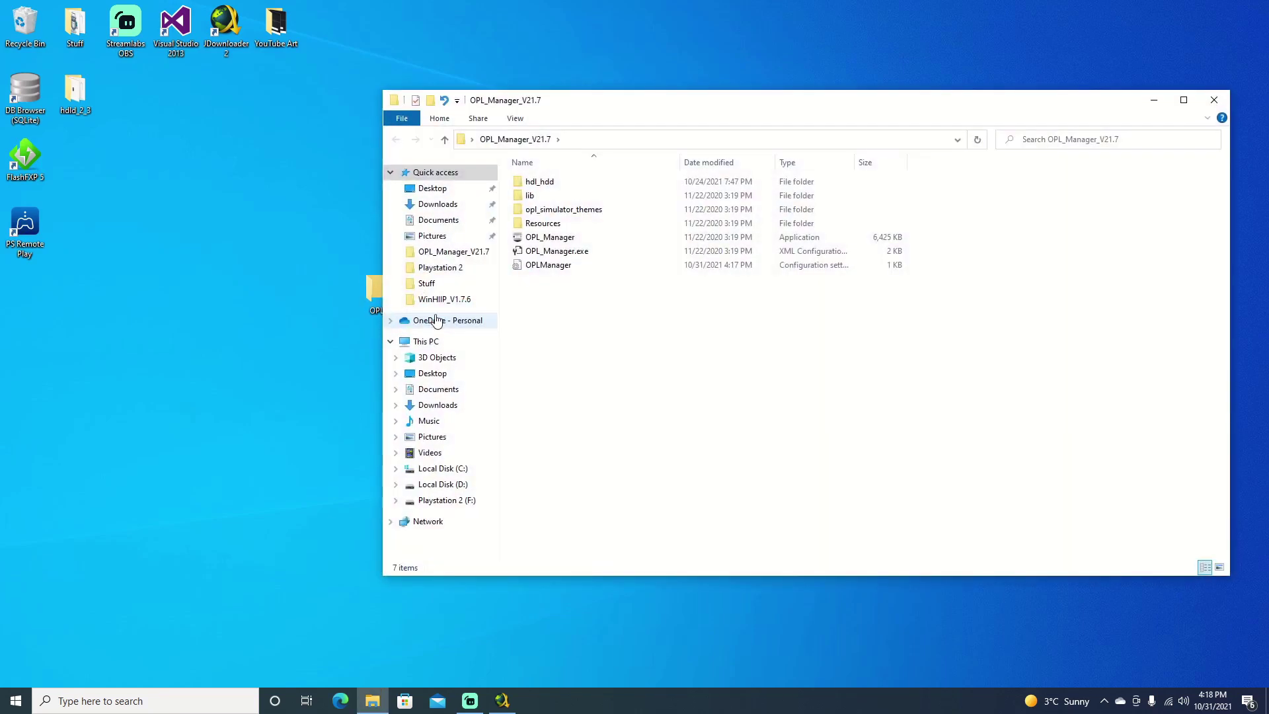
click(546, 241)
right_click(546, 242)
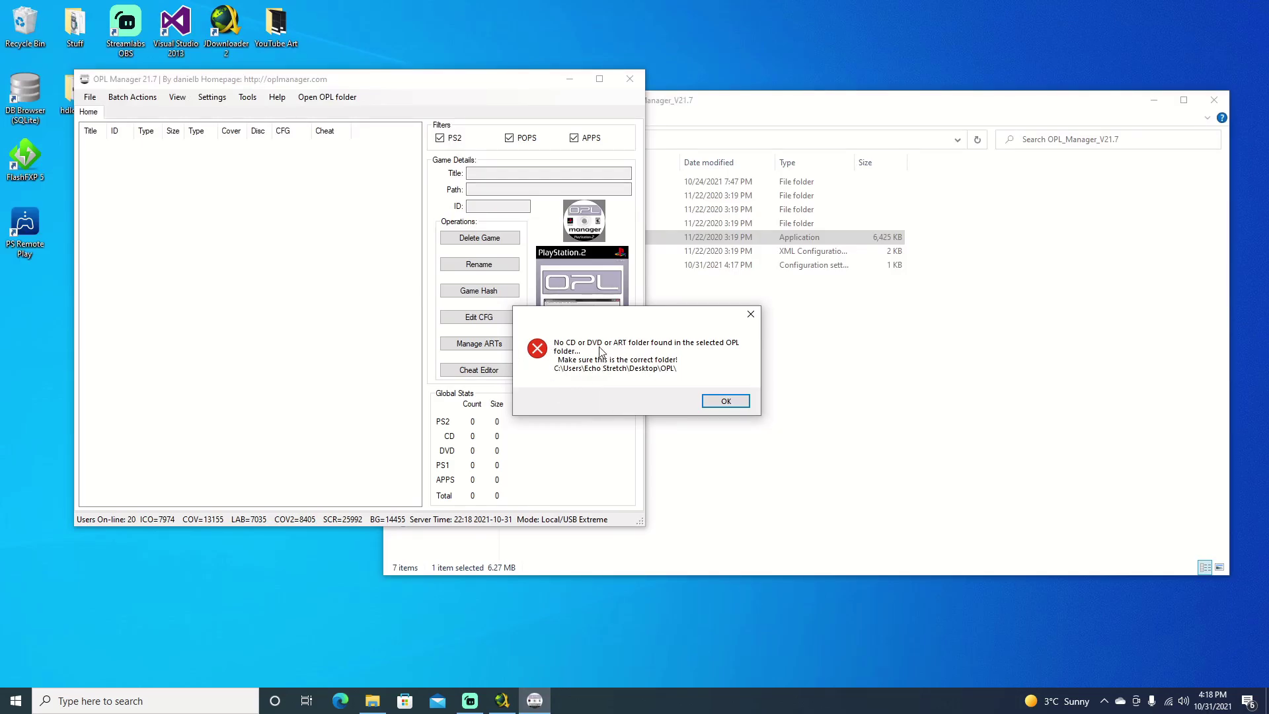
click(725, 401)
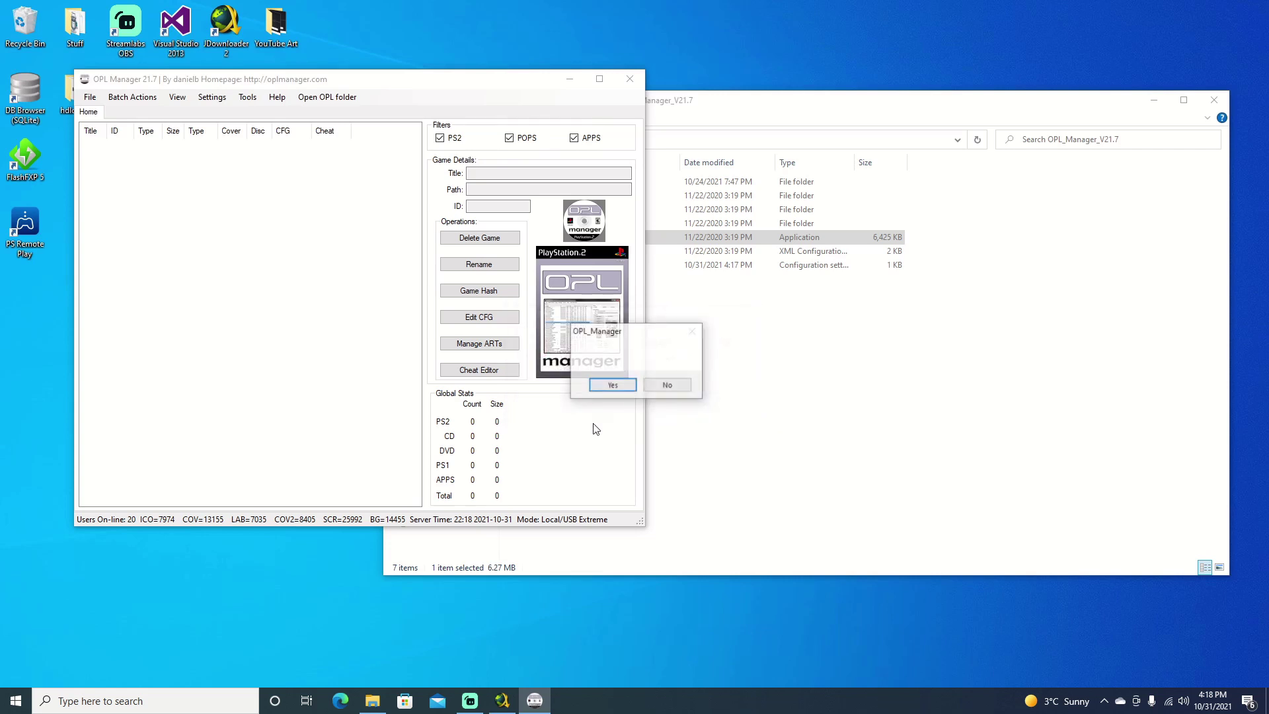
click(668, 385)
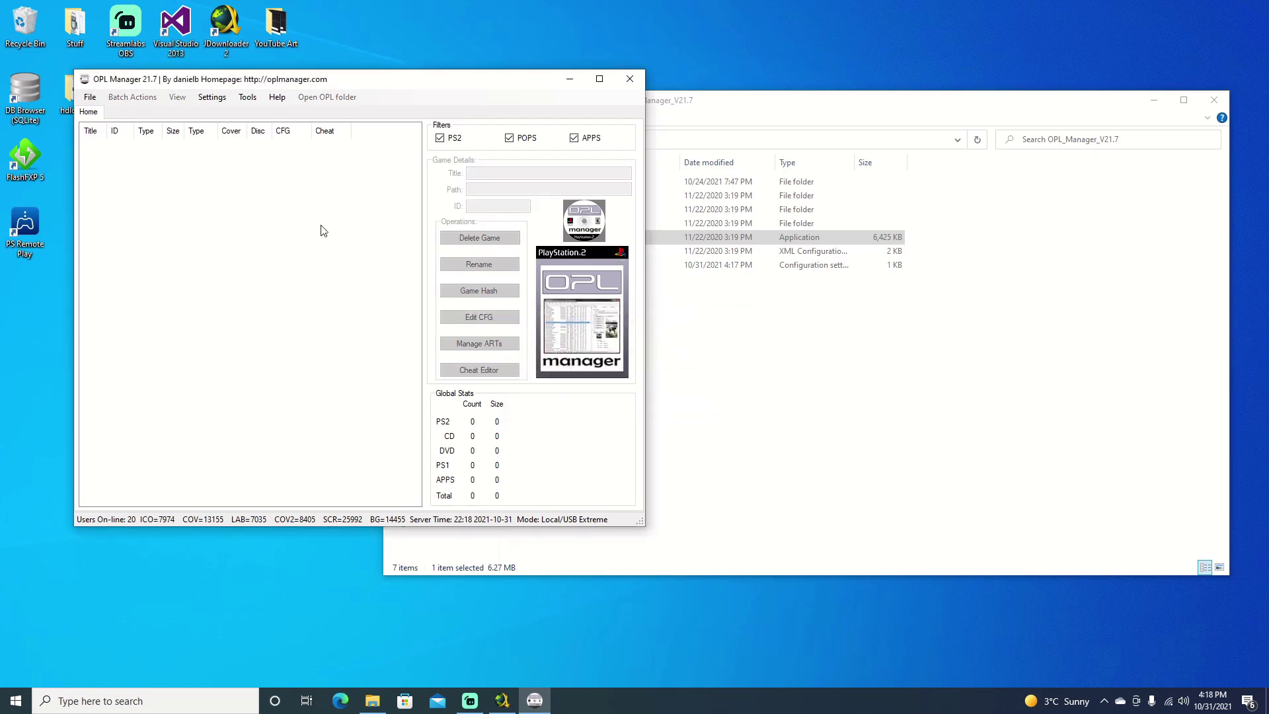
Step: Set the OPL folder path to the desktop OPL folder in Normal mode, save it and accept creating the missing subfolders
click(212, 97)
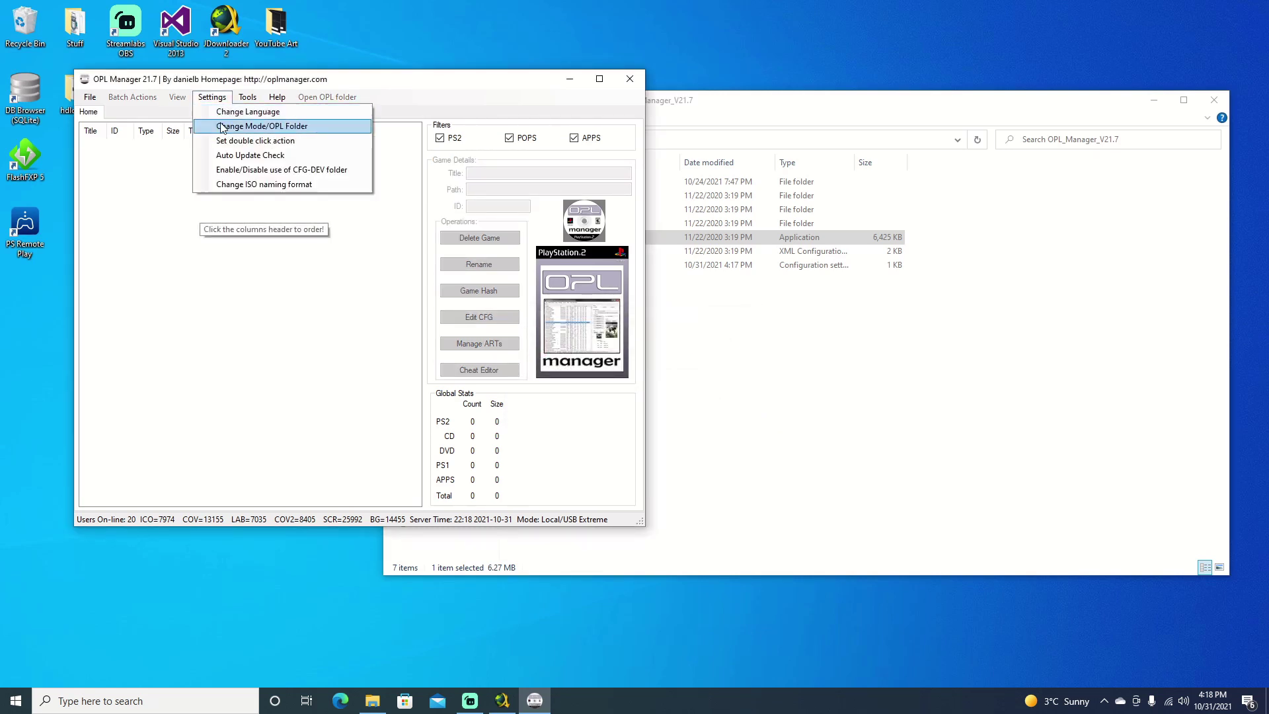
click(222, 128)
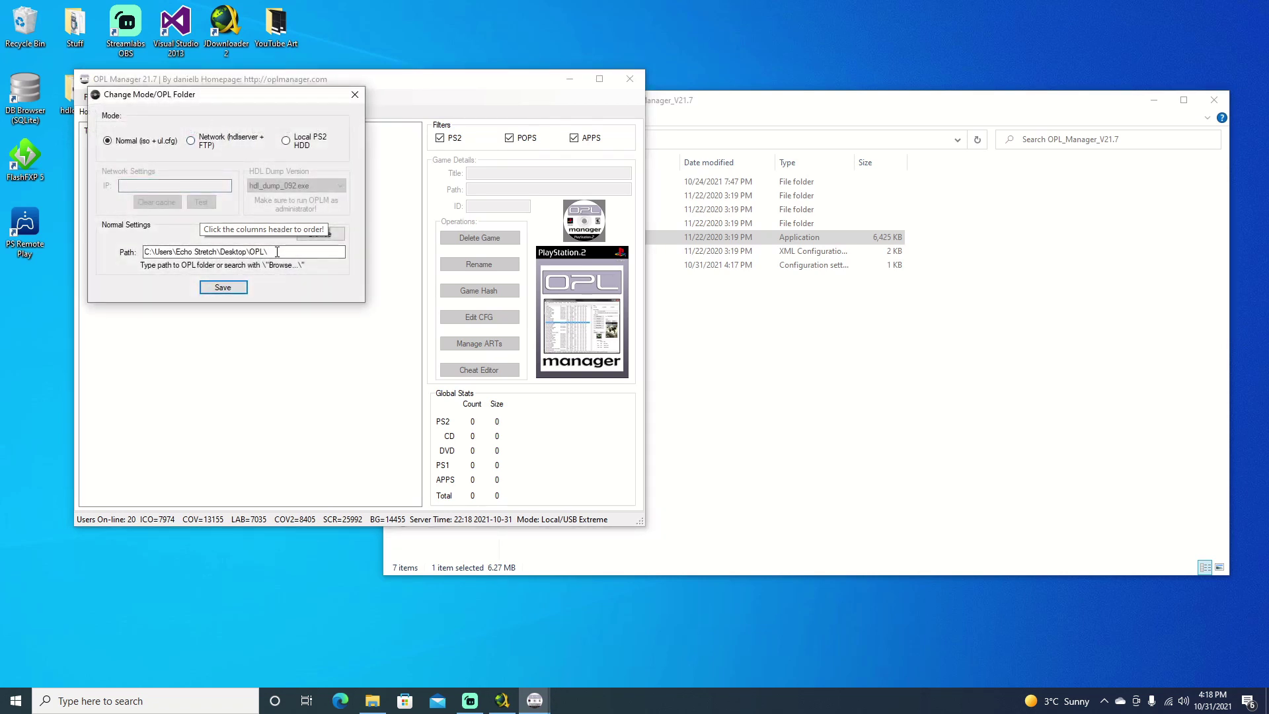
click(334, 235)
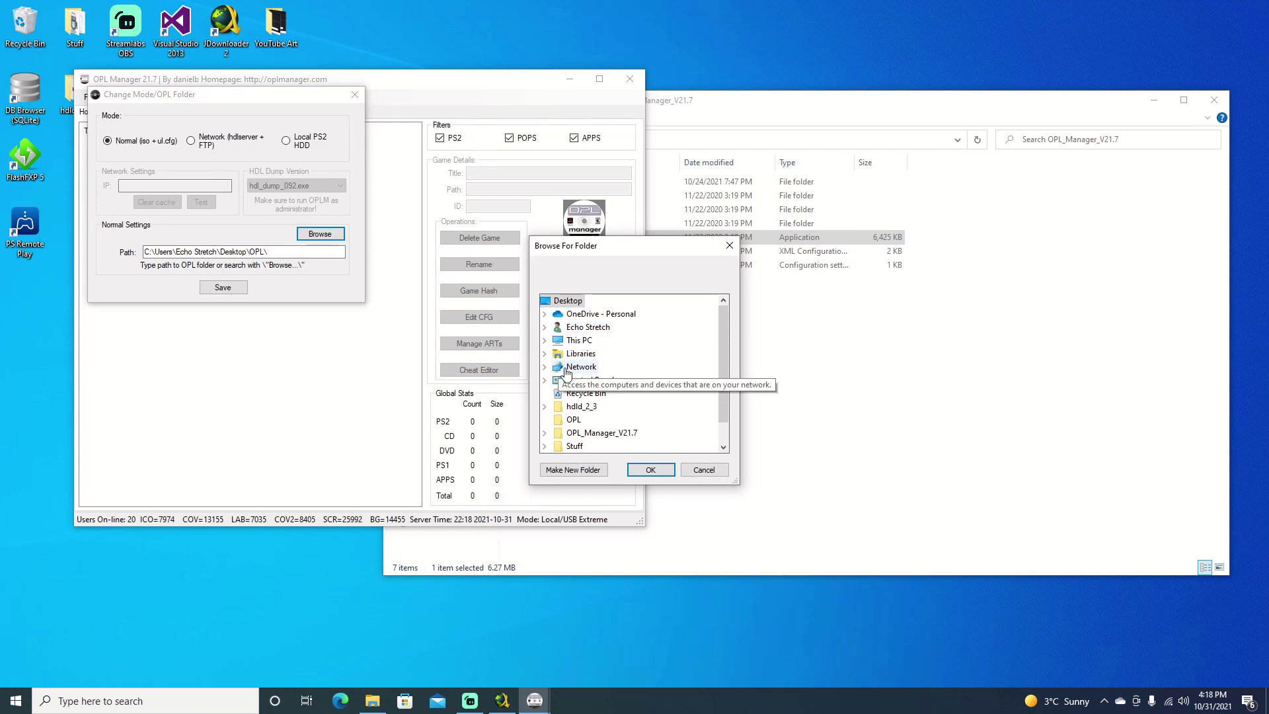
click(575, 419)
click(651, 470)
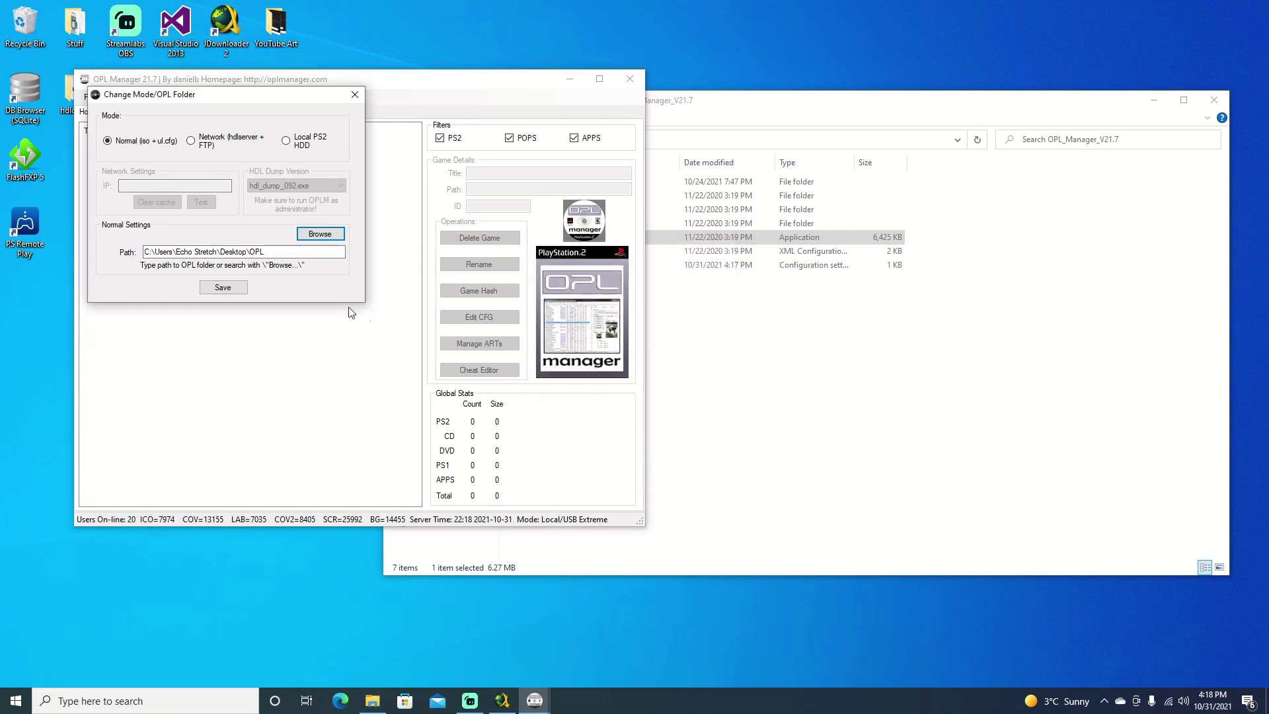
click(242, 288)
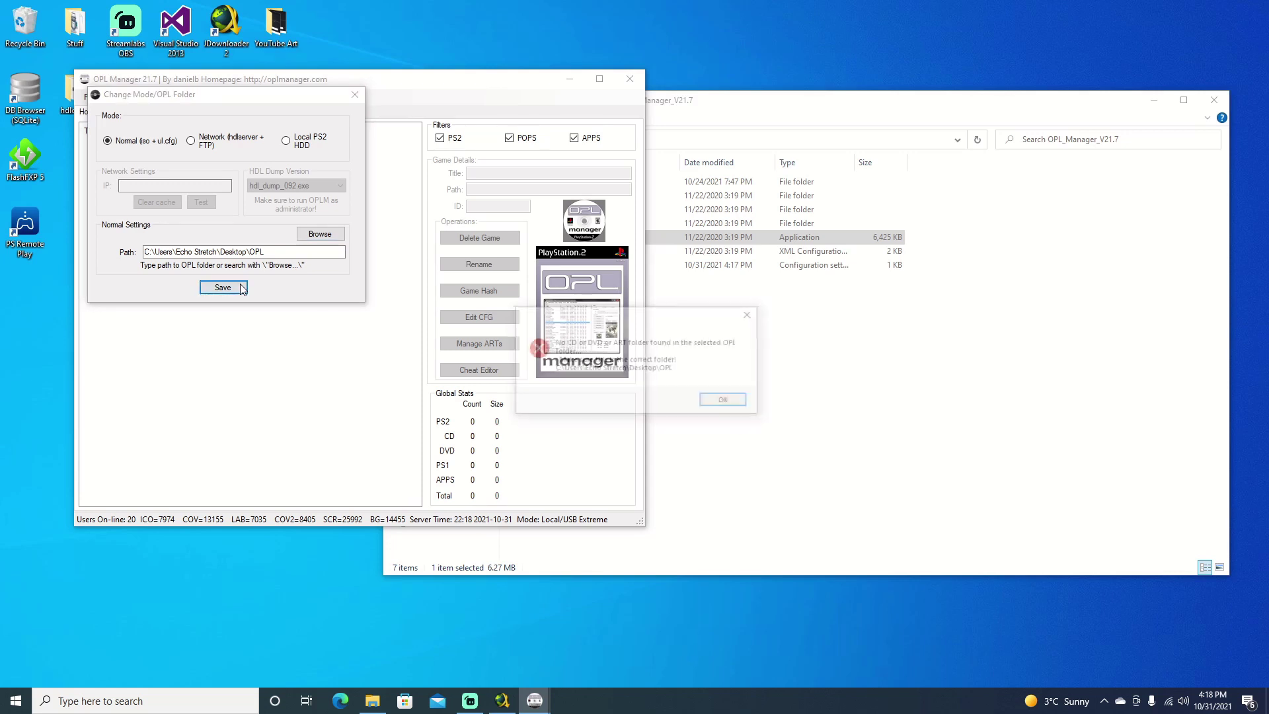
click(724, 402)
click(613, 385)
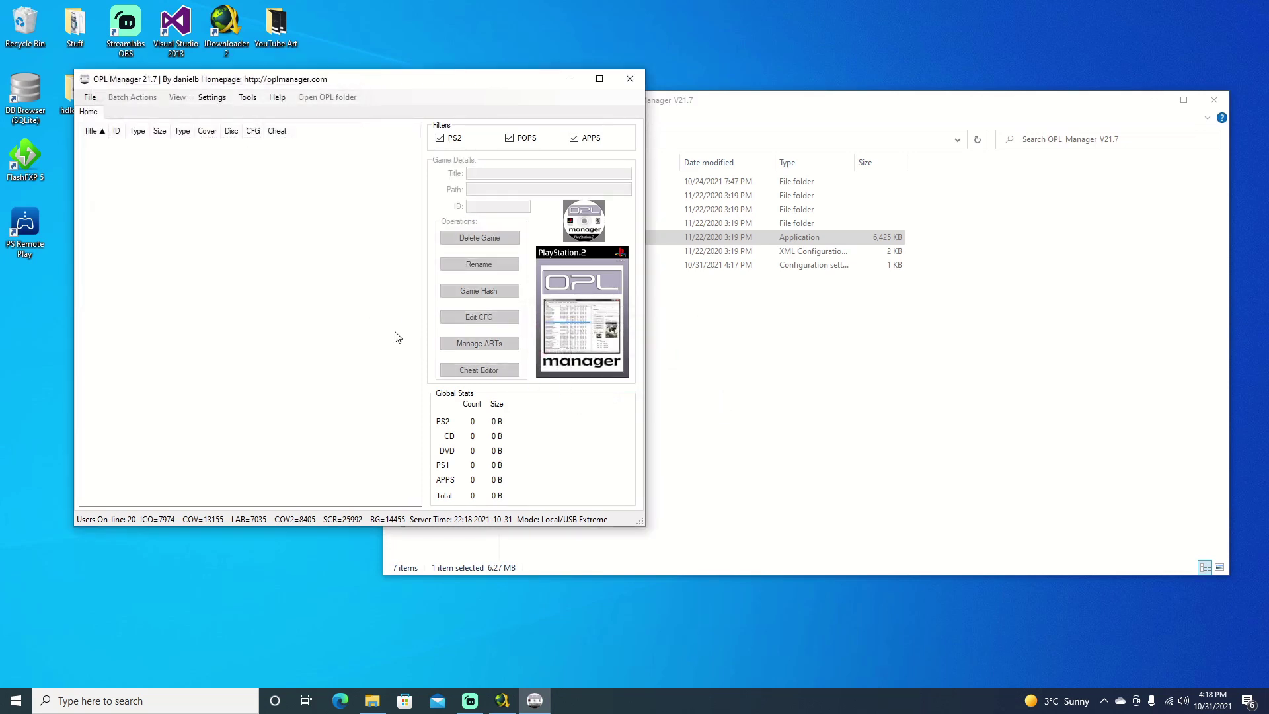
Step: Open the desktop OPL folder beside the other windows and move the Grand Theft Auto - Vice City image into its DVD subfolder
drag(335, 85, 730, 110)
double_click(367, 286)
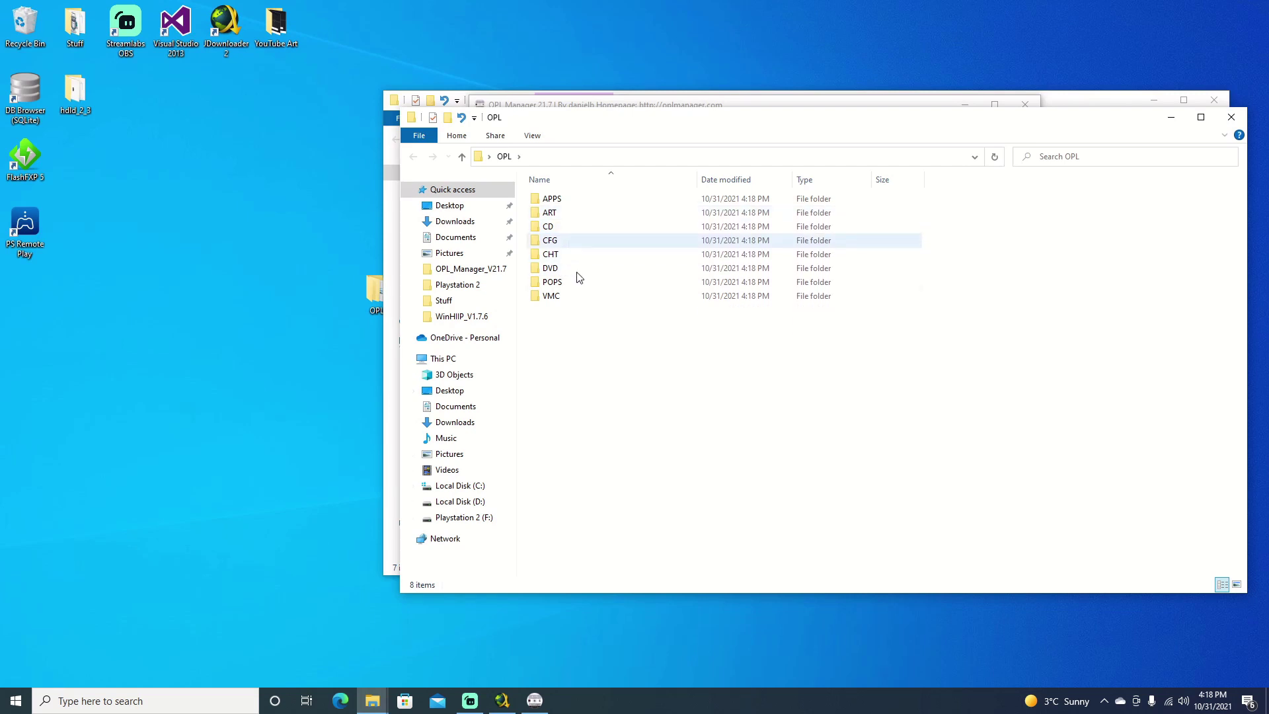
drag(748, 125, 429, 262)
click(1155, 101)
drag(830, 107, 1139, 108)
drag(638, 260, 750, 375)
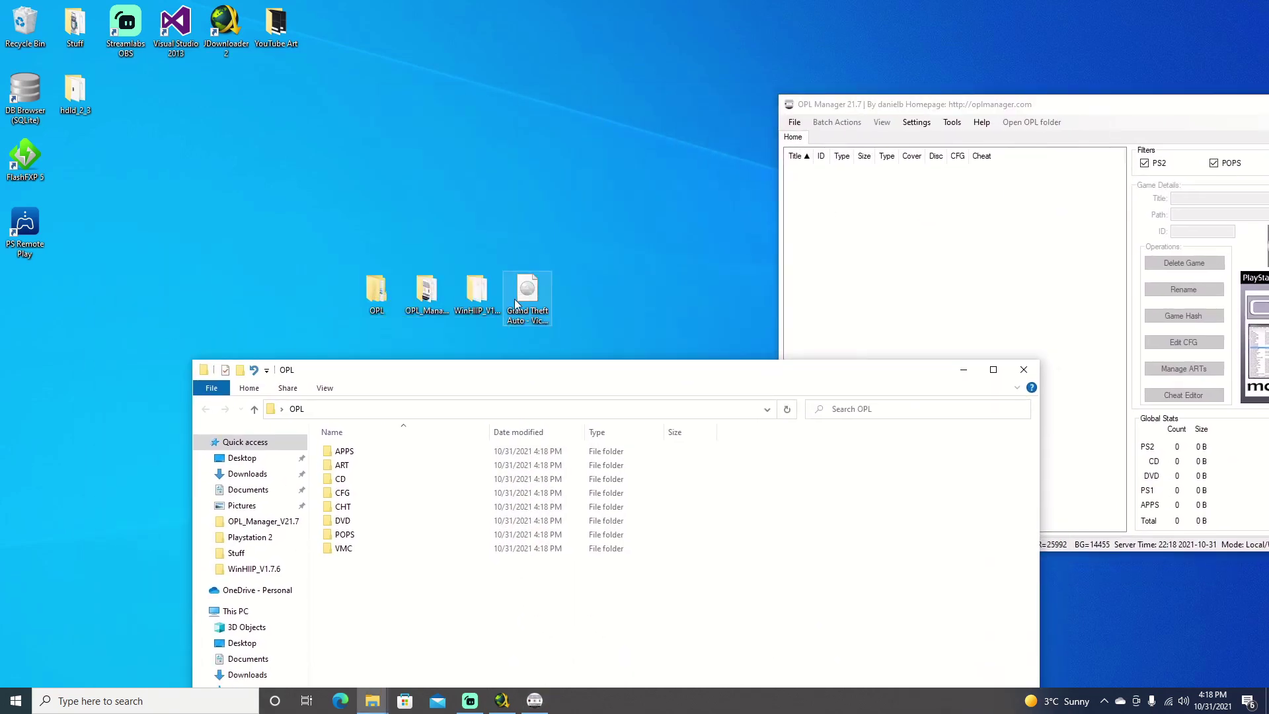
drag(517, 302, 344, 523)
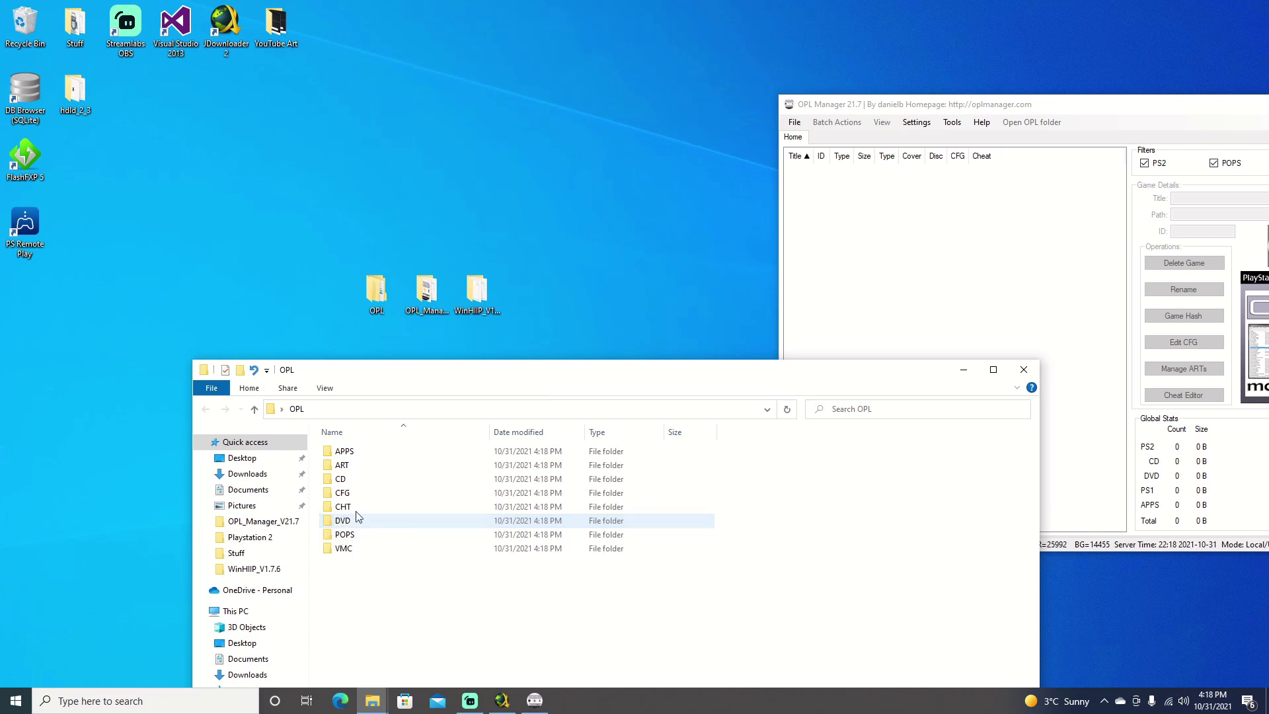
Step: Exit OPL Manager, close the OPL folder and relaunch OPL_Manager from its own folder
click(826, 134)
click(795, 122)
click(920, 107)
drag(949, 105, 514, 165)
click(358, 181)
click(374, 225)
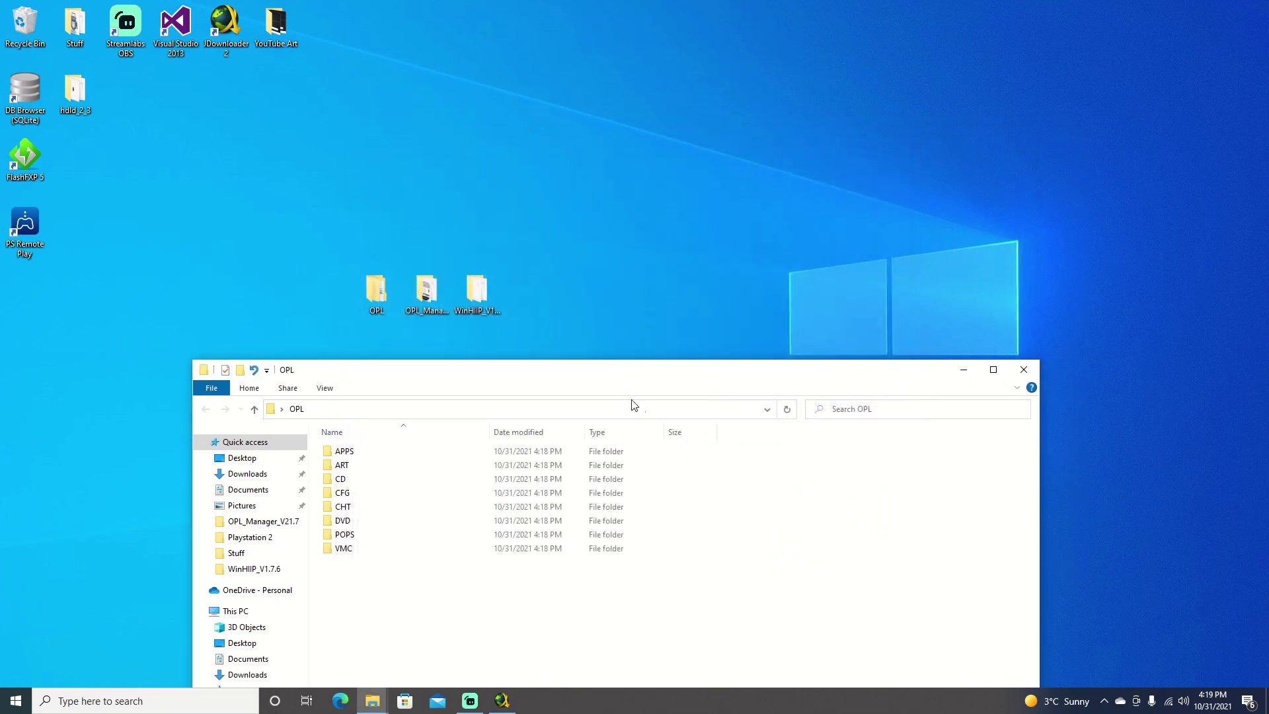
click(1024, 369)
double_click(426, 291)
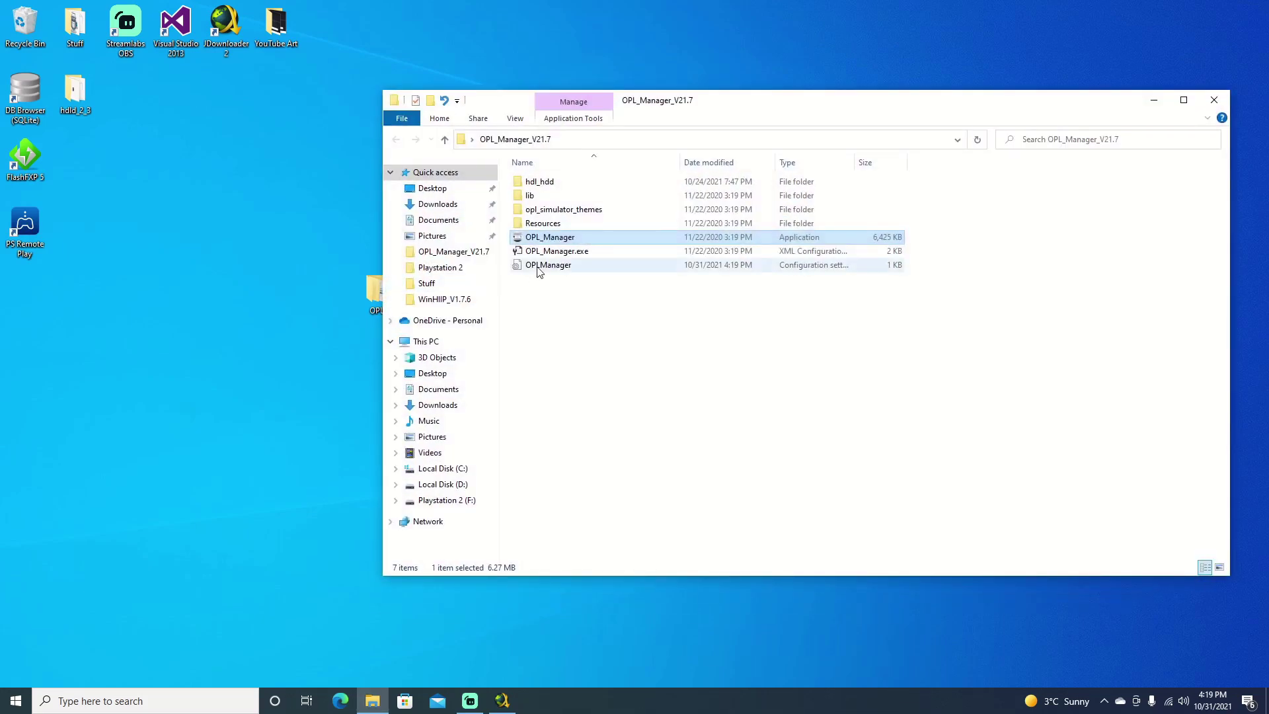
right_click(549, 238)
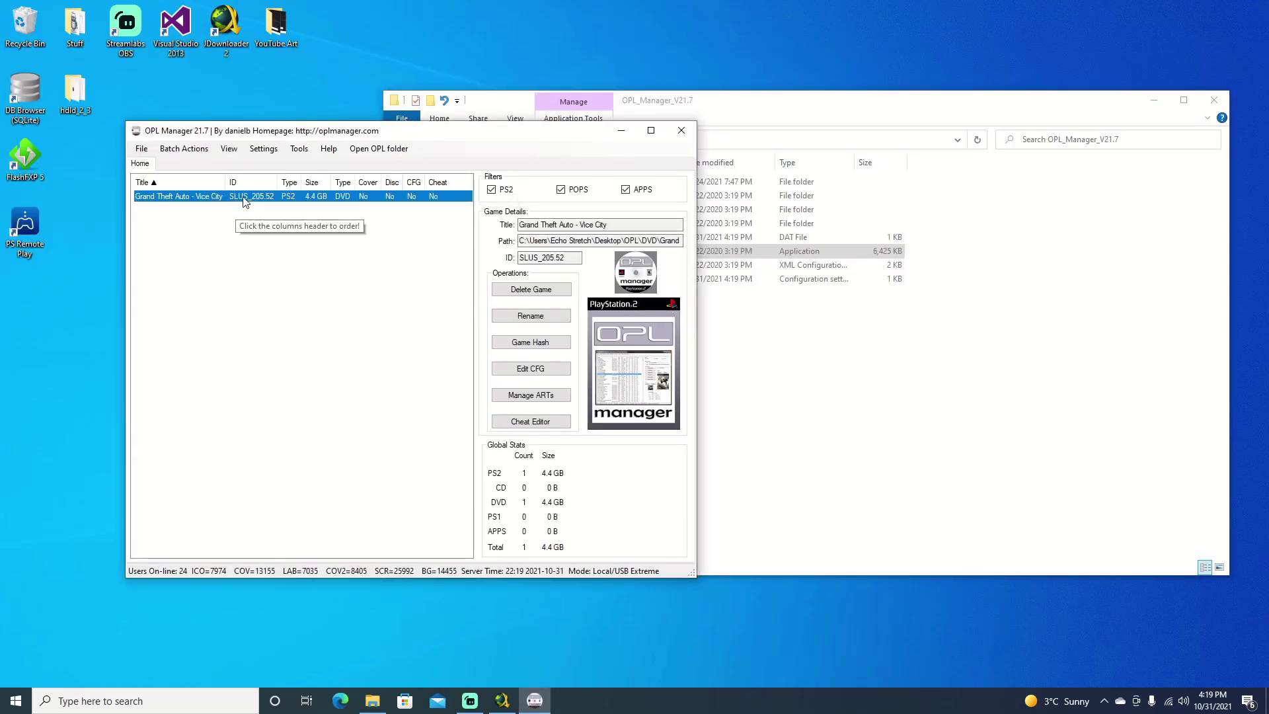
Step: Batch-download the game's artwork with the default download options, acknowledge completion, and close OPL Manager and its folder
click(179, 151)
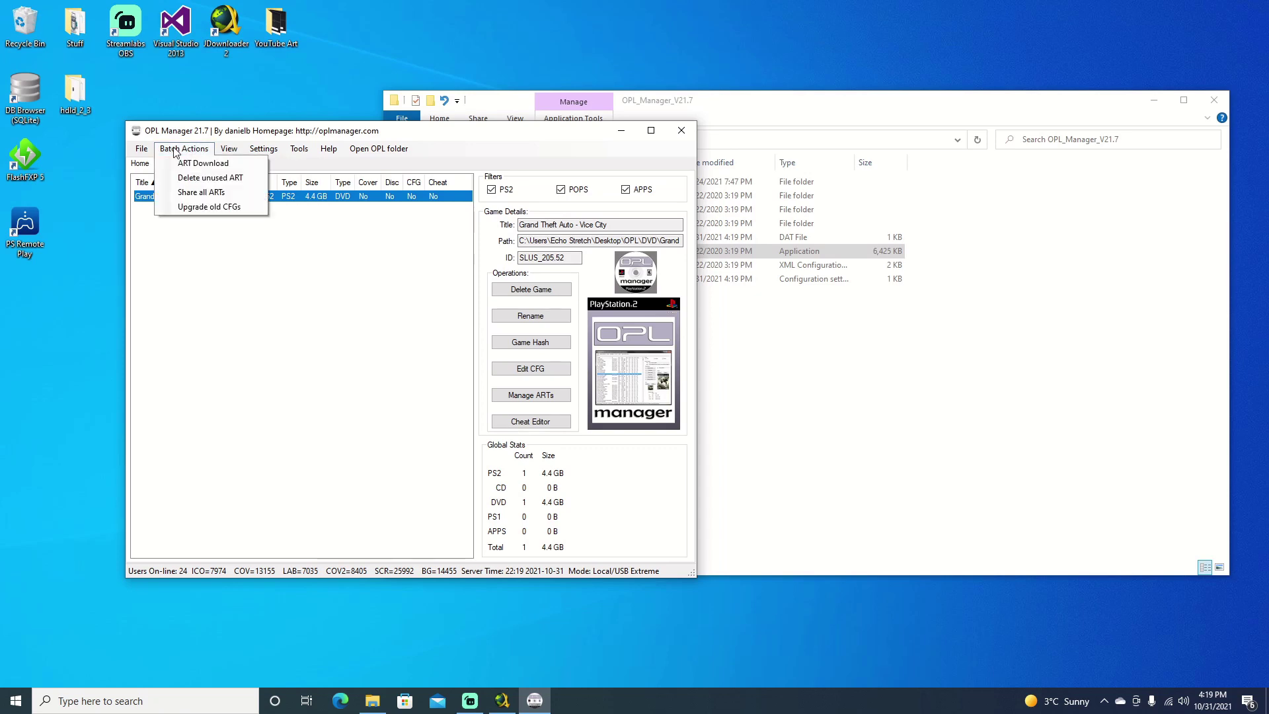
click(198, 163)
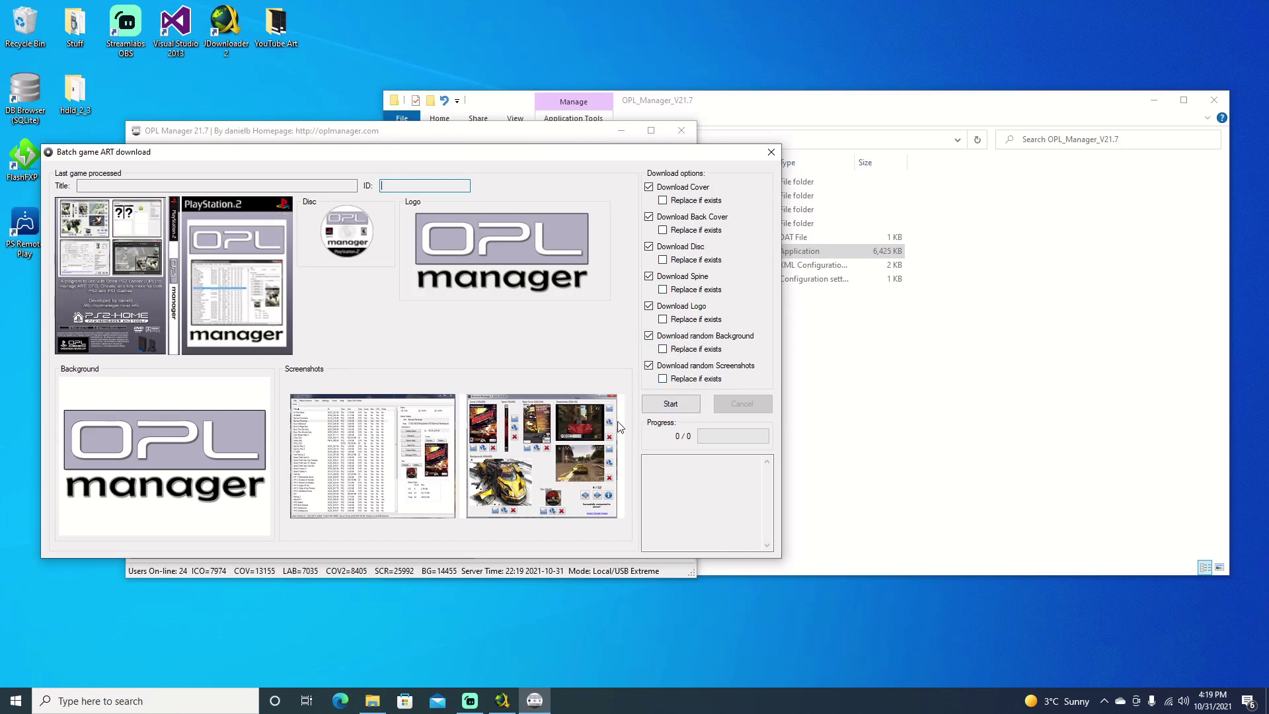
click(654, 408)
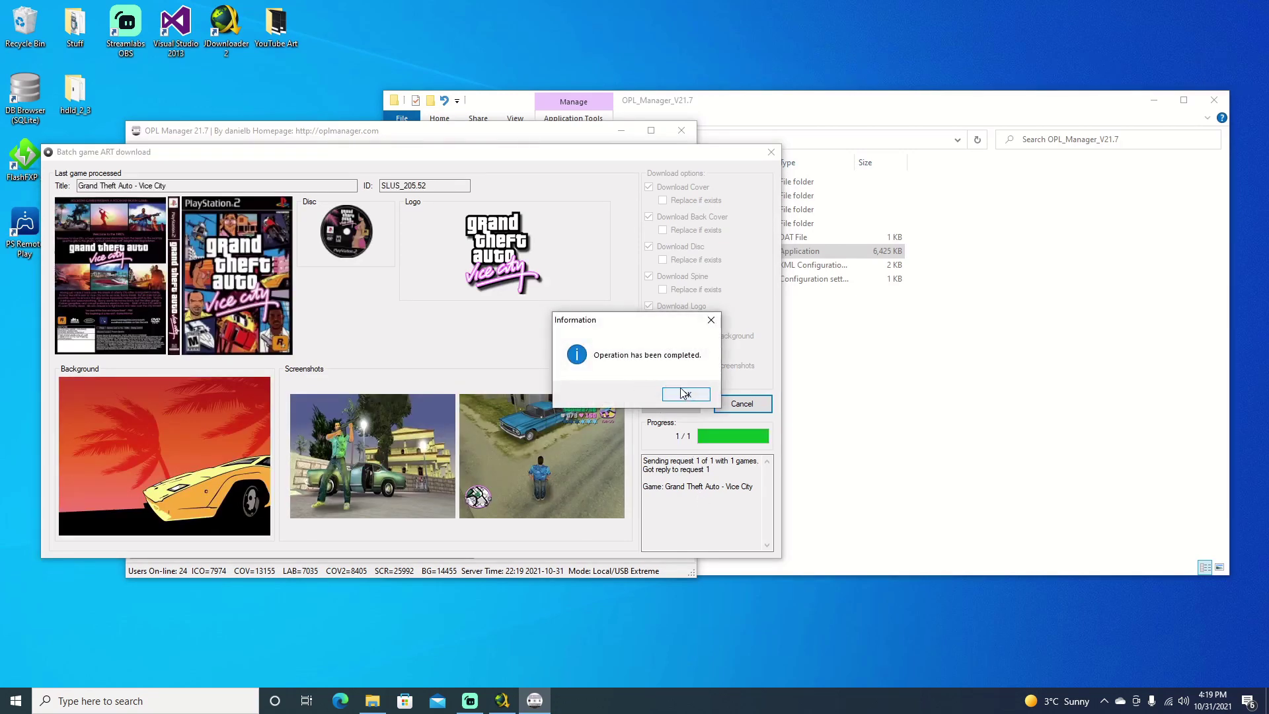
click(685, 393)
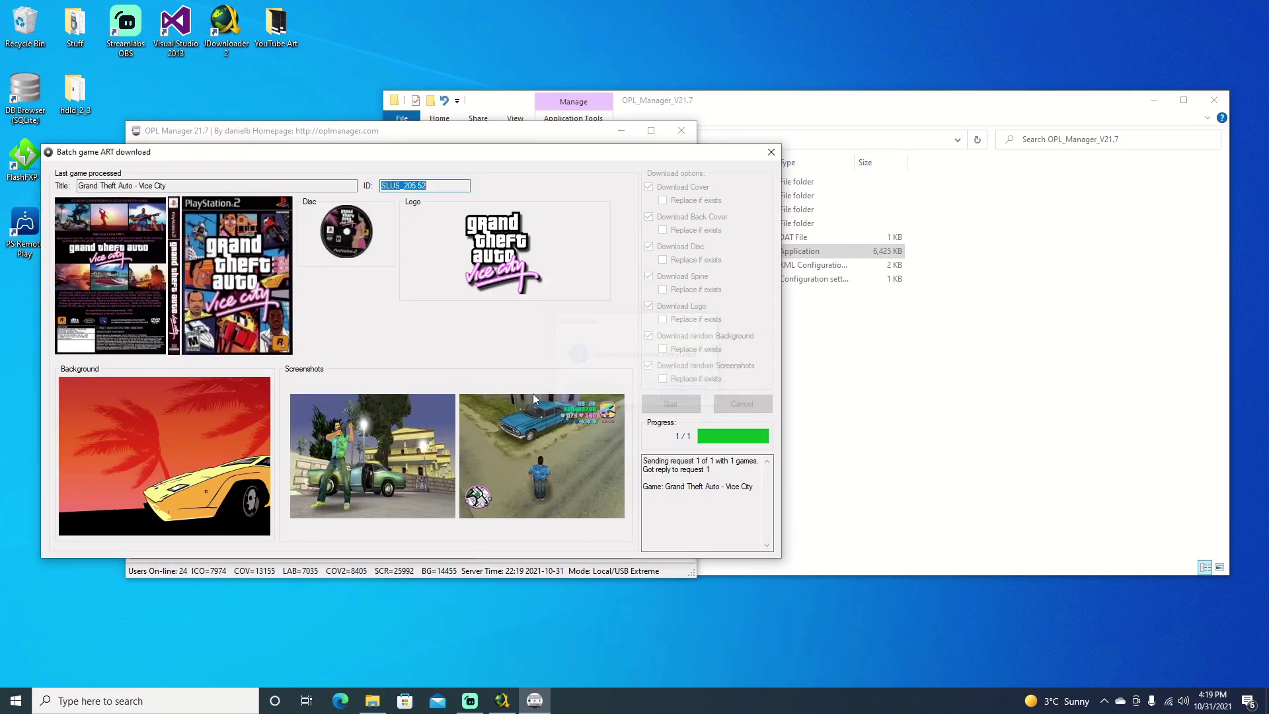
click(768, 152)
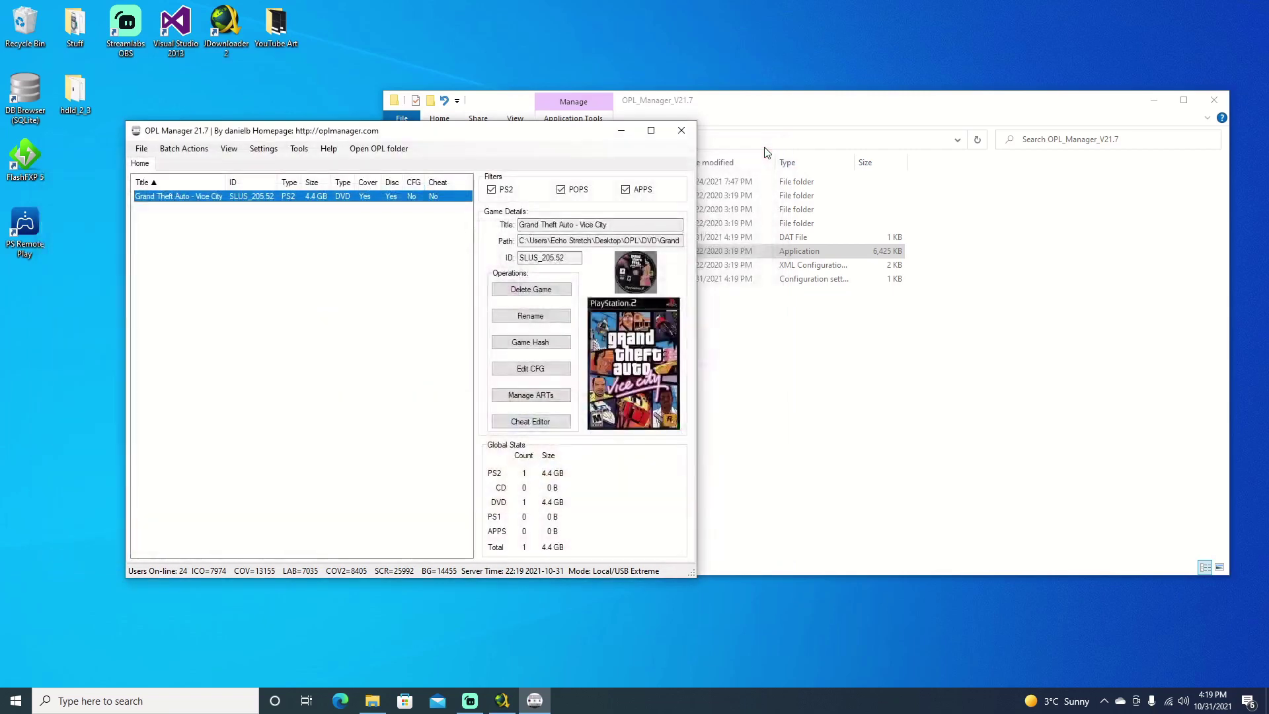
click(677, 128)
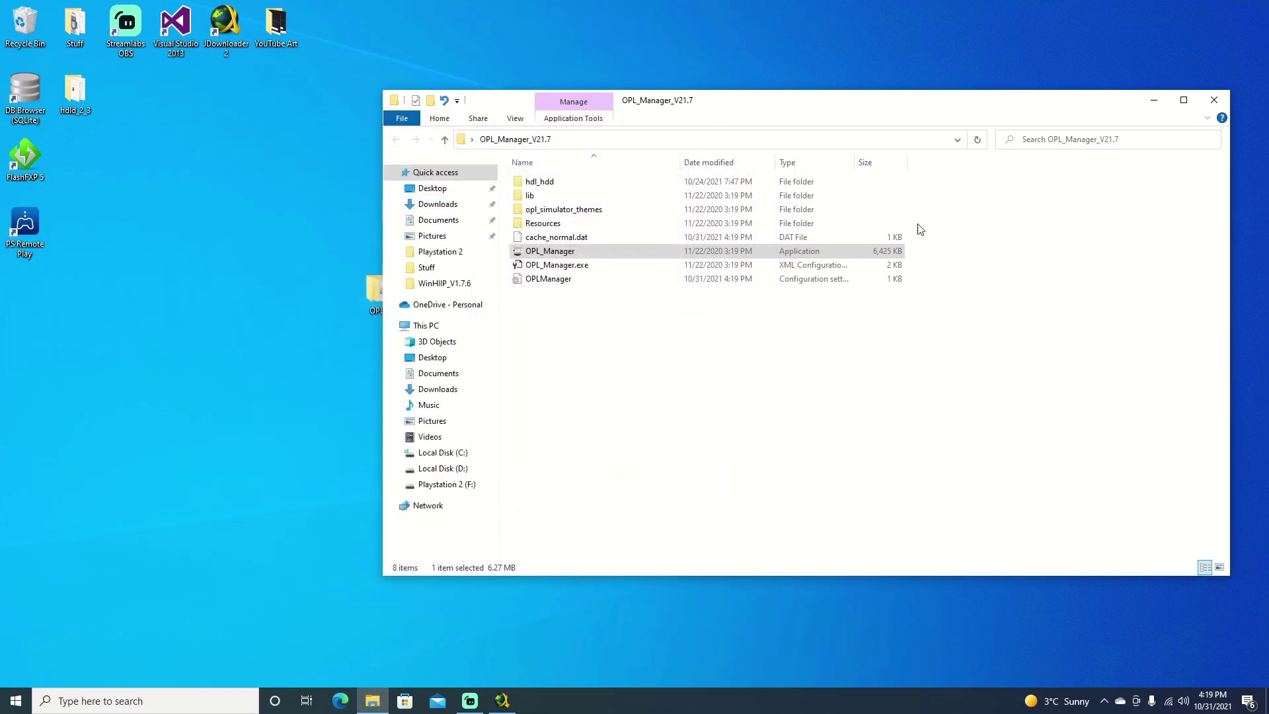
click(1213, 100)
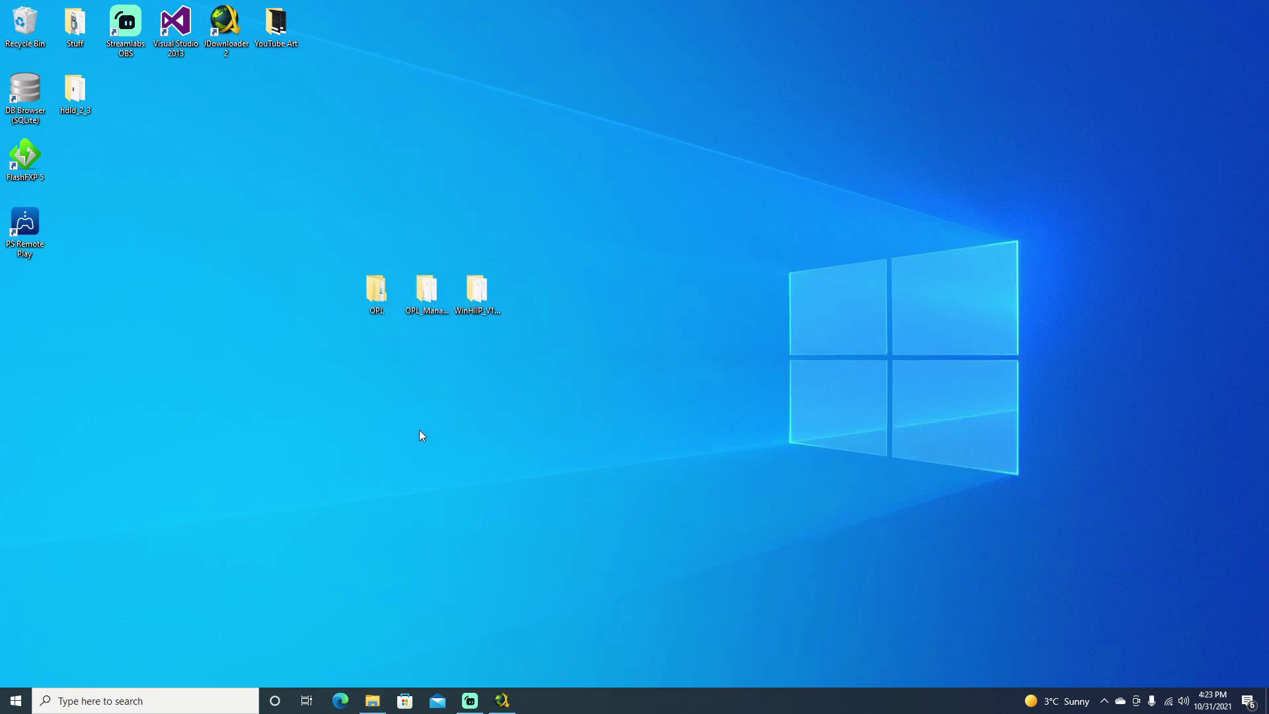
Step: Copy the ART folder from the desktop OPL folder to the root of USB Drive (E:)
click(372, 700)
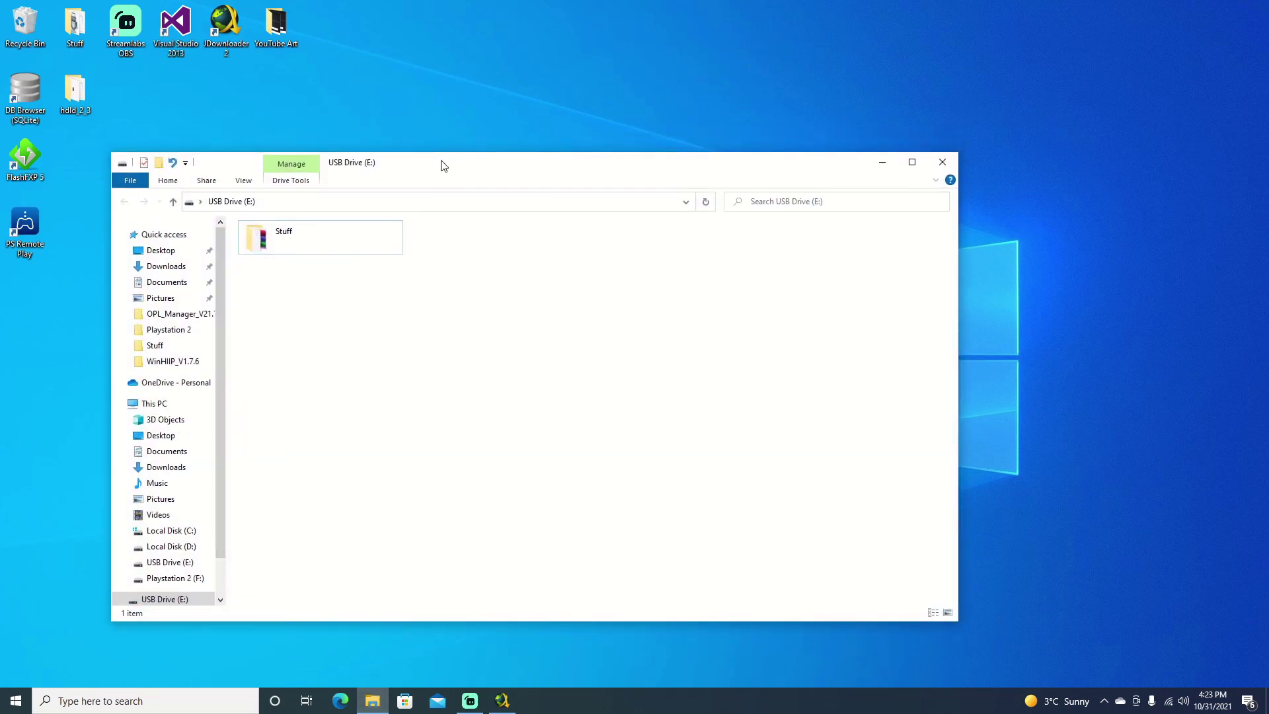
drag(439, 152, 869, 158)
double_click(376, 291)
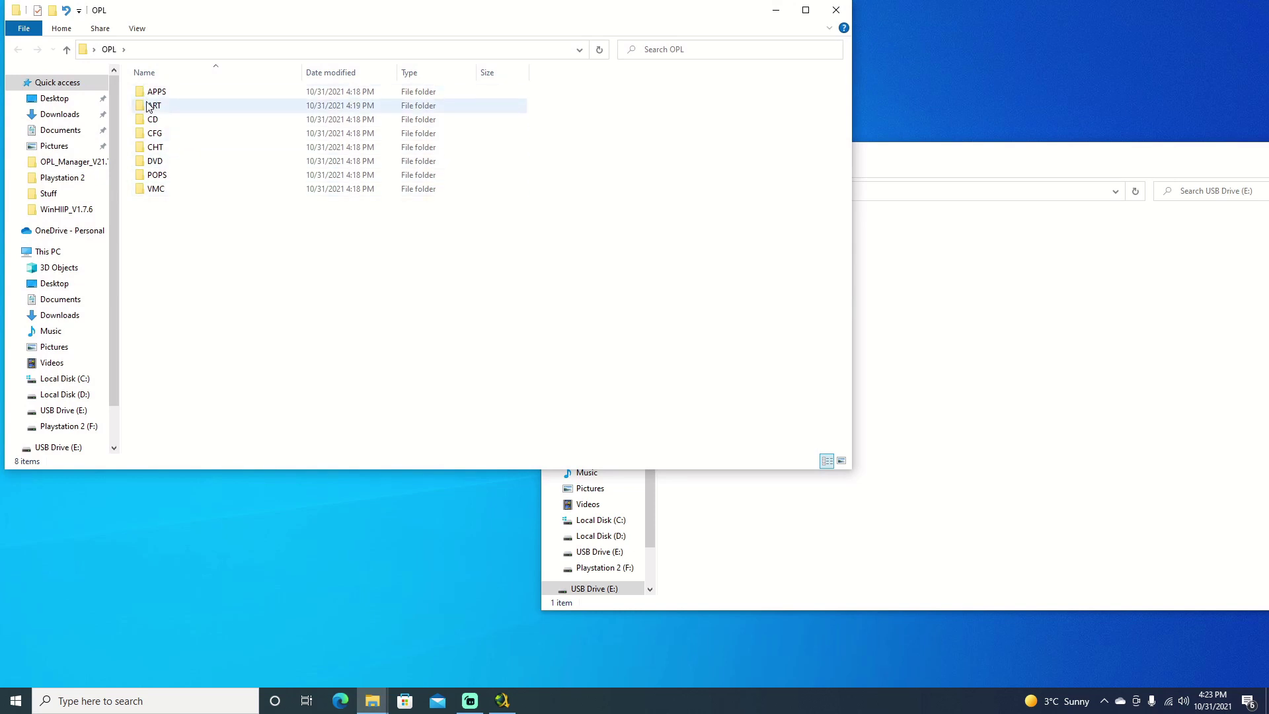
drag(149, 106, 912, 383)
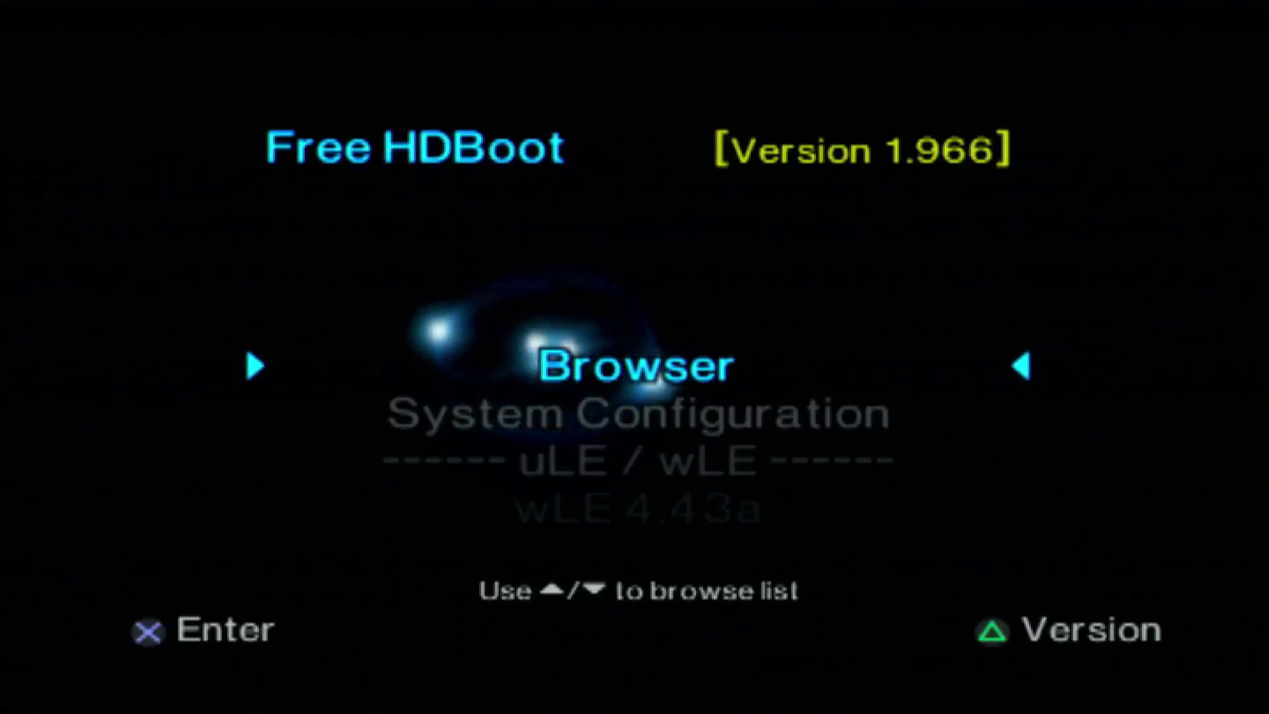
Step: Launch OPL on the console from the Free HDBoot menu
key(Down)
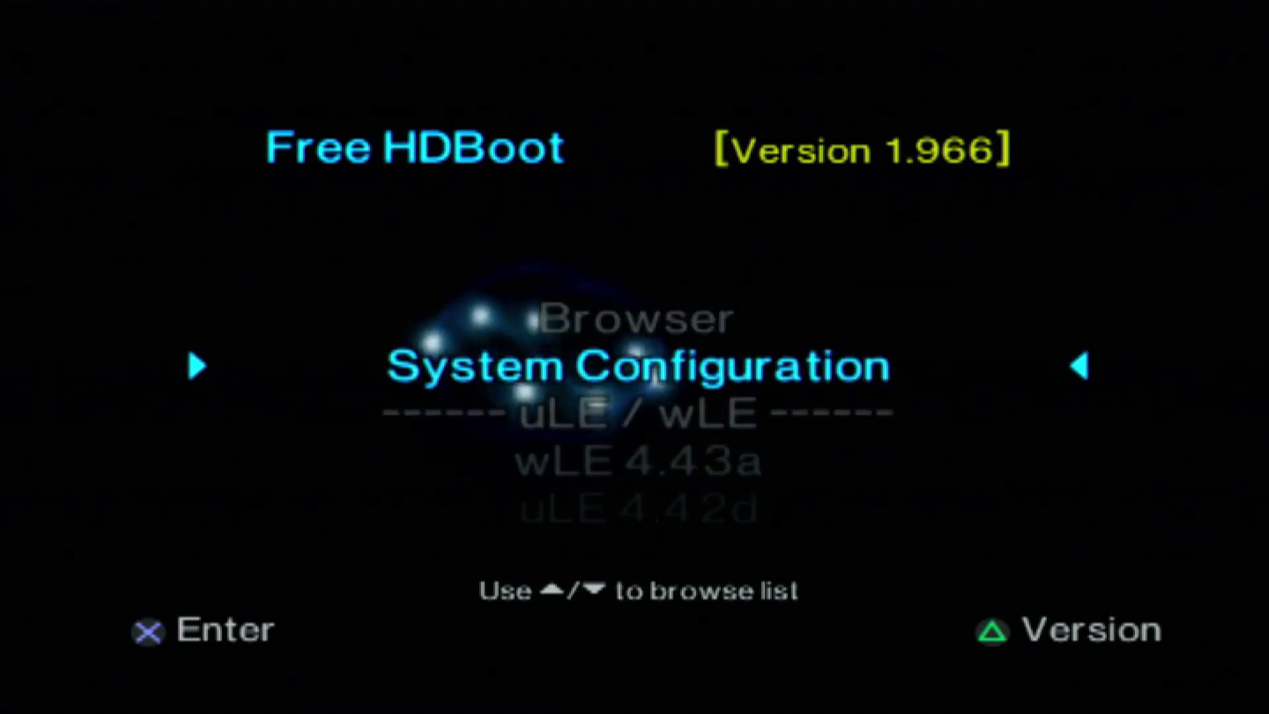
key(Down)
key(Down)
key(Down)
key(Down)
key(Down)
key(Down)
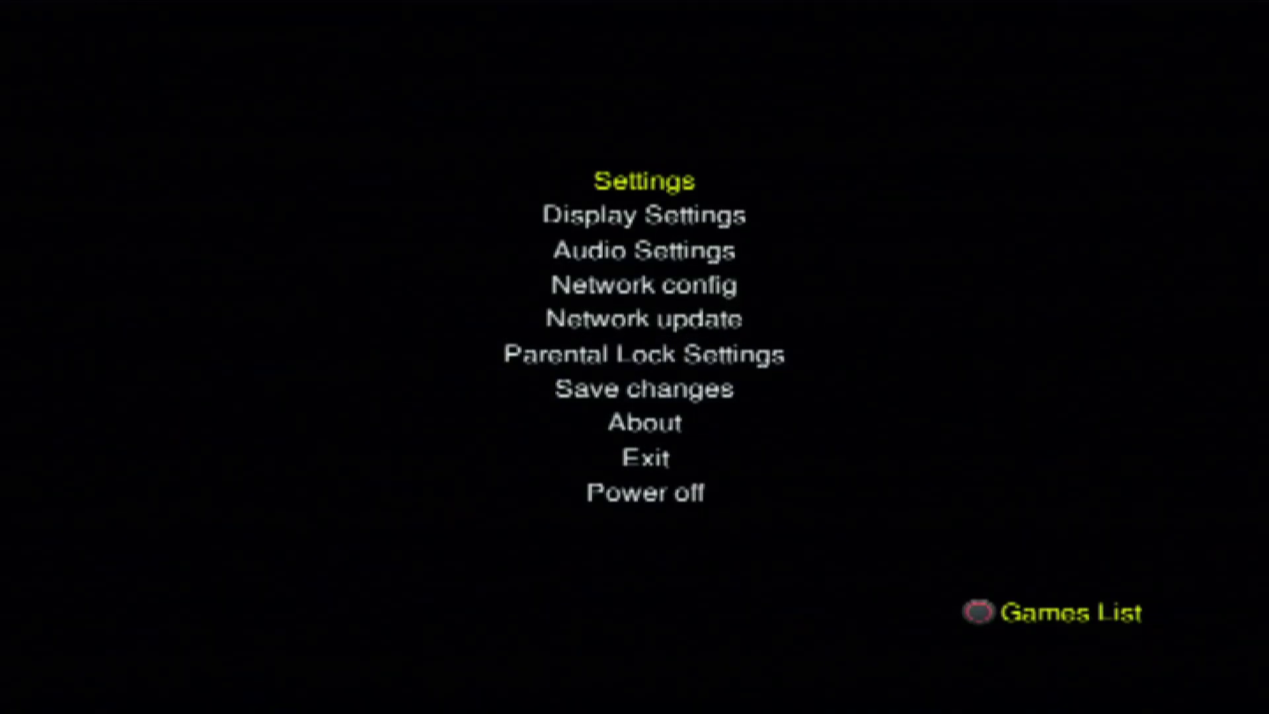
Step: Set HDD device start mode to Auto in the OPL settings and accept them
key(Return)
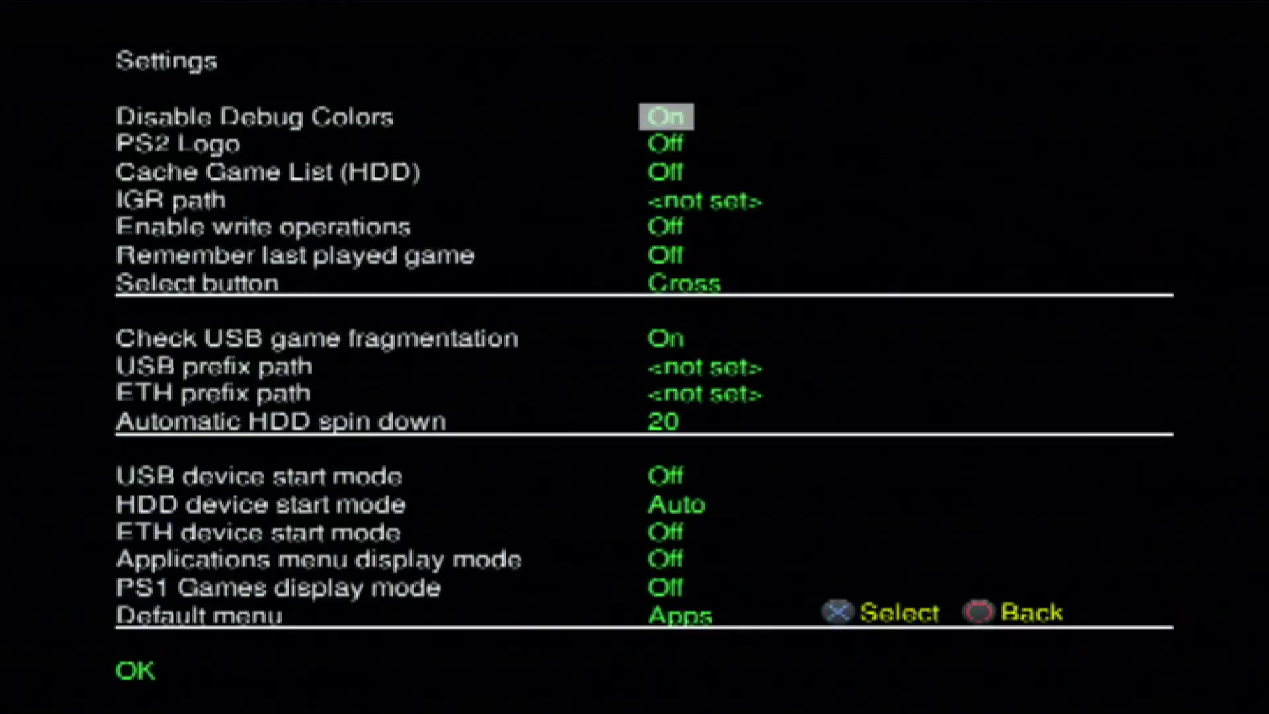
key(Down)
key(Down)
key(Down)
key(Down)
key(Down)
key(Down)
key(Down)
key(Down)
key(Down)
key(Down)
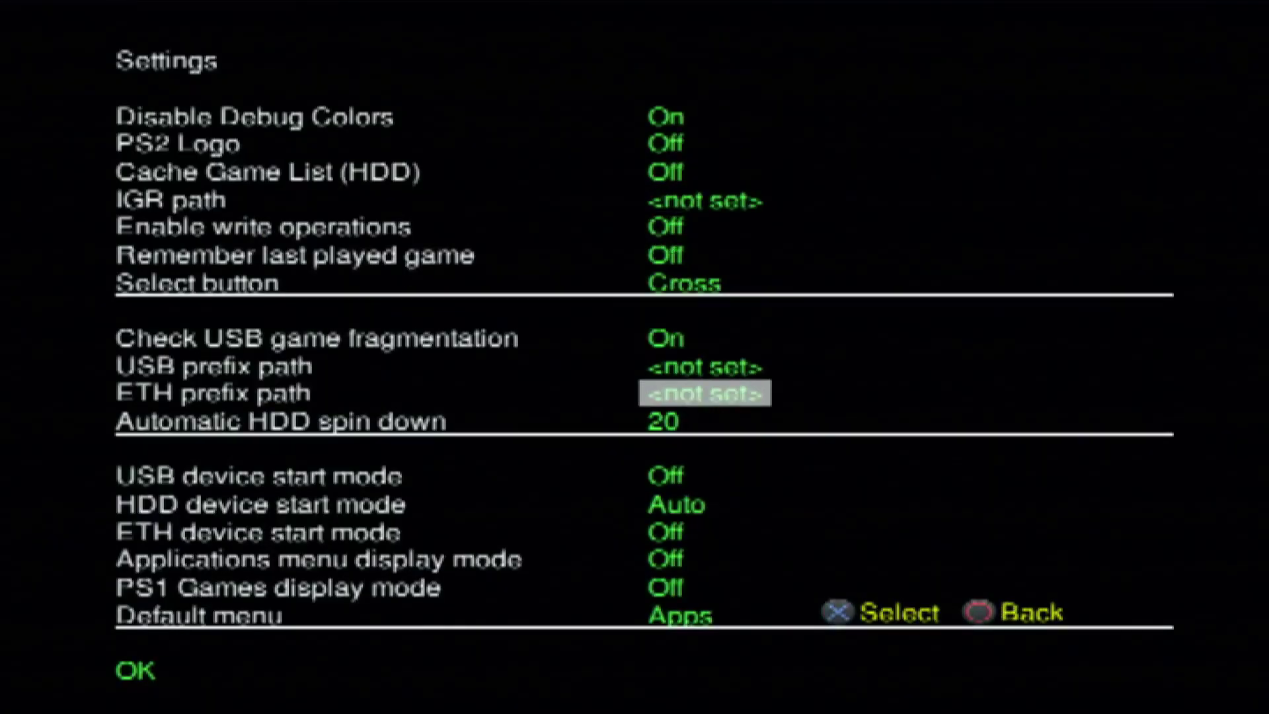
key(Down)
key(Down)
key(Return)
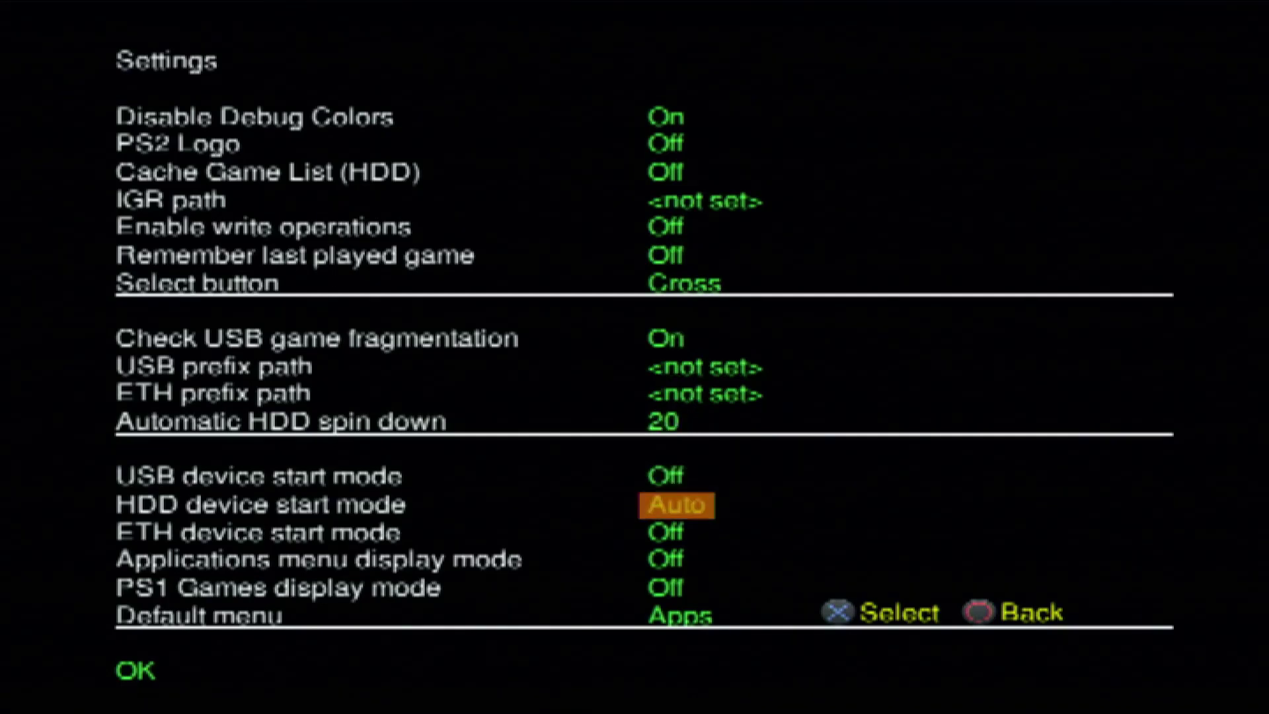
key(Left)
key(Left)
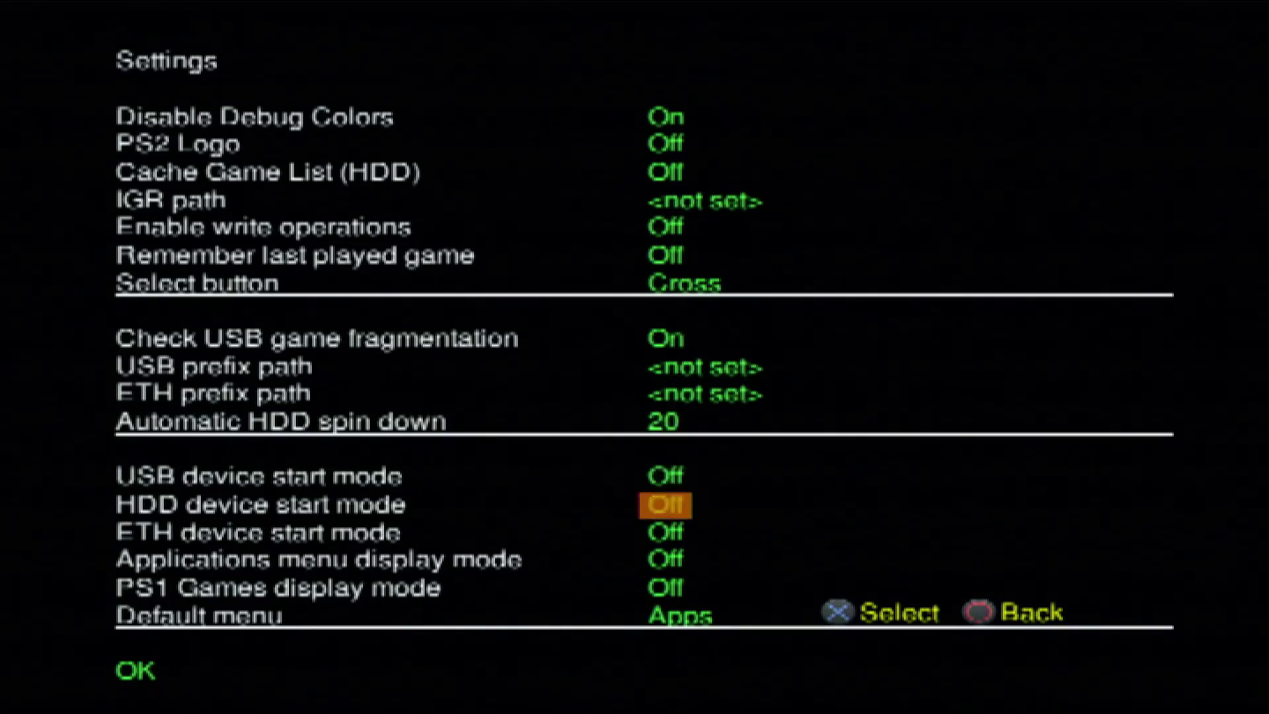
key(Left)
key(Return)
key(Down)
key(Down)
key(Down)
key(Down)
key(Down)
key(Return)
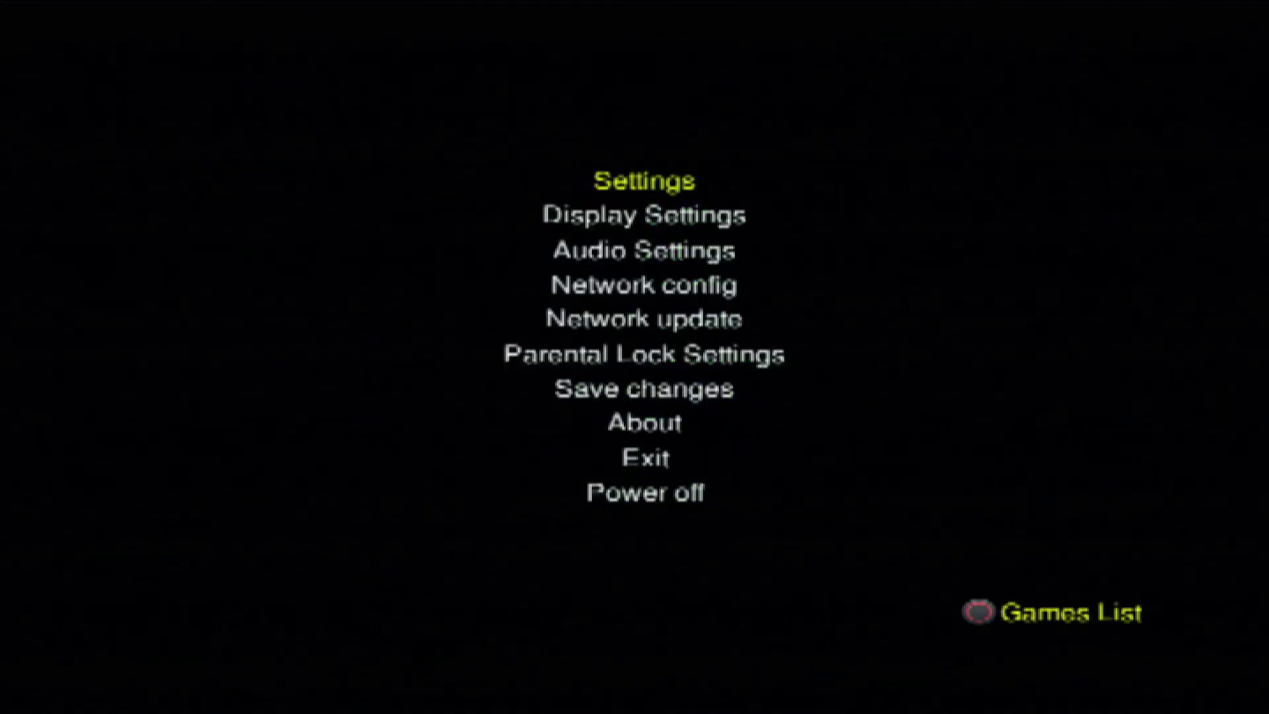
Step: Set Enable Cover Art to On in the display settings and accept them
key(Return)
key(Down)
key(Down)
key(Down)
key(Down)
key(Down)
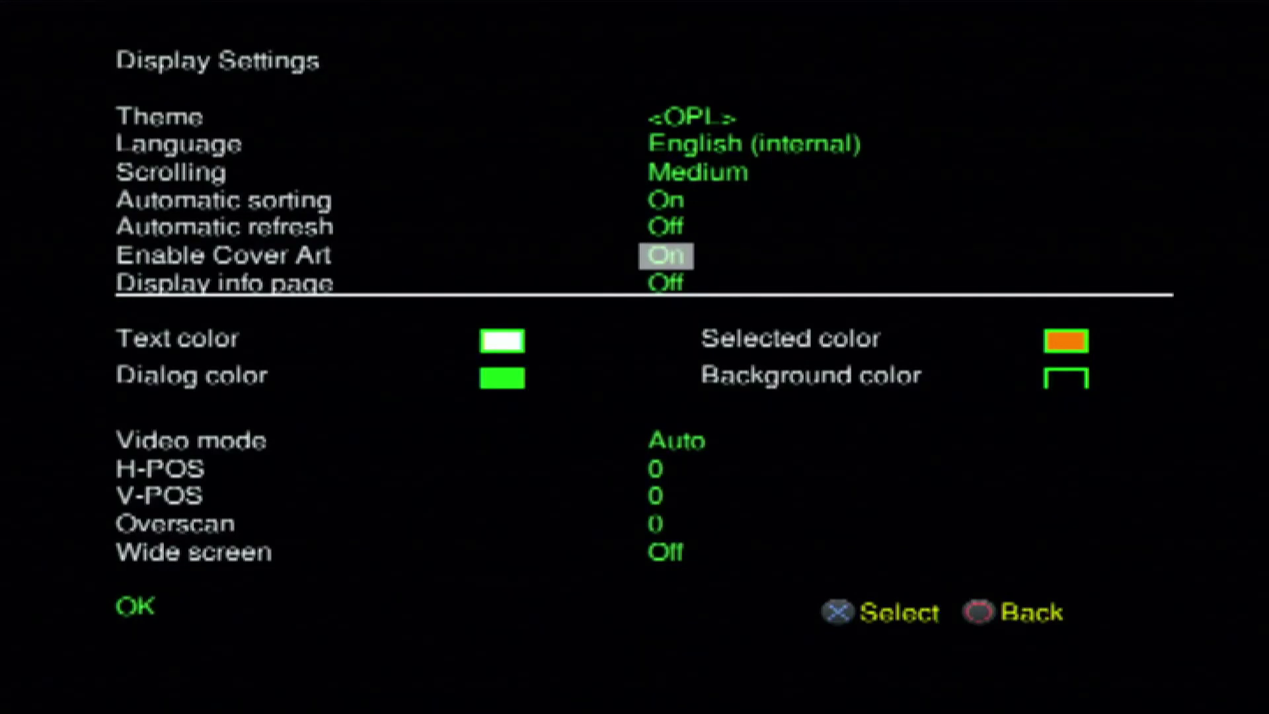
key(Return)
key(Return)
key(Down)
key(Down)
key(Down)
key(Down)
key(Down)
key(Down)
key(Down)
key(Down)
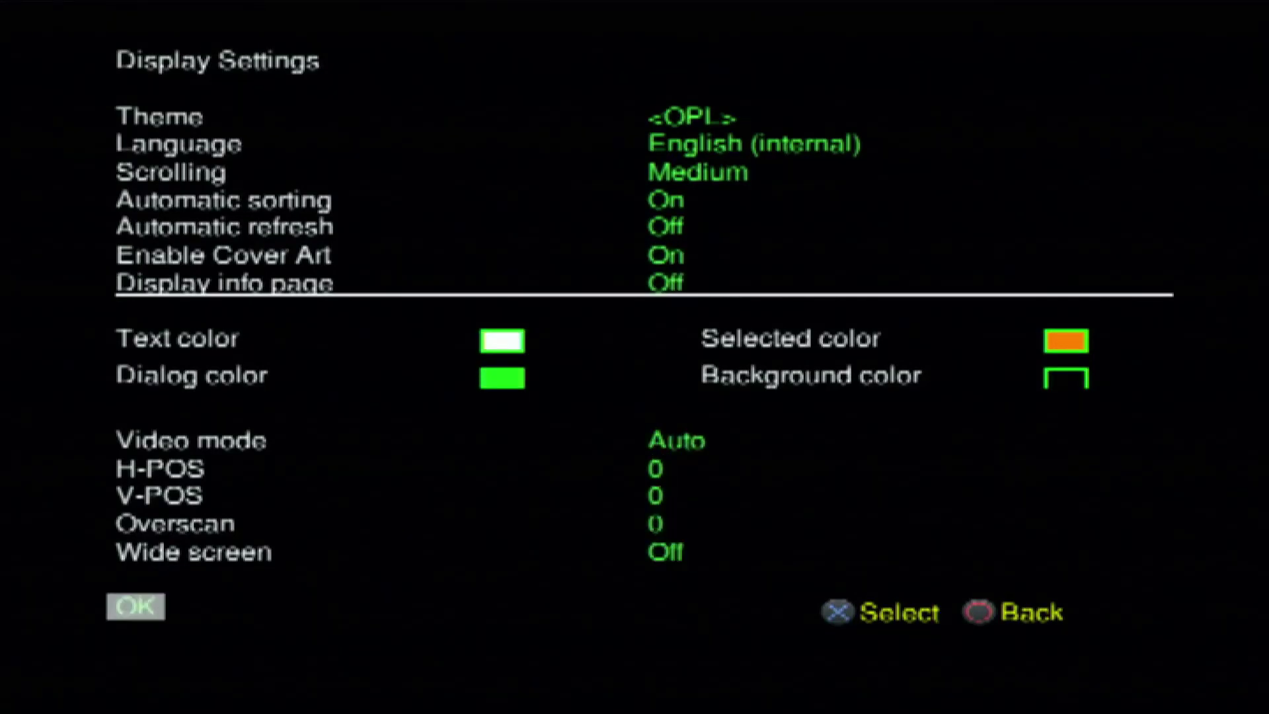
key(Return)
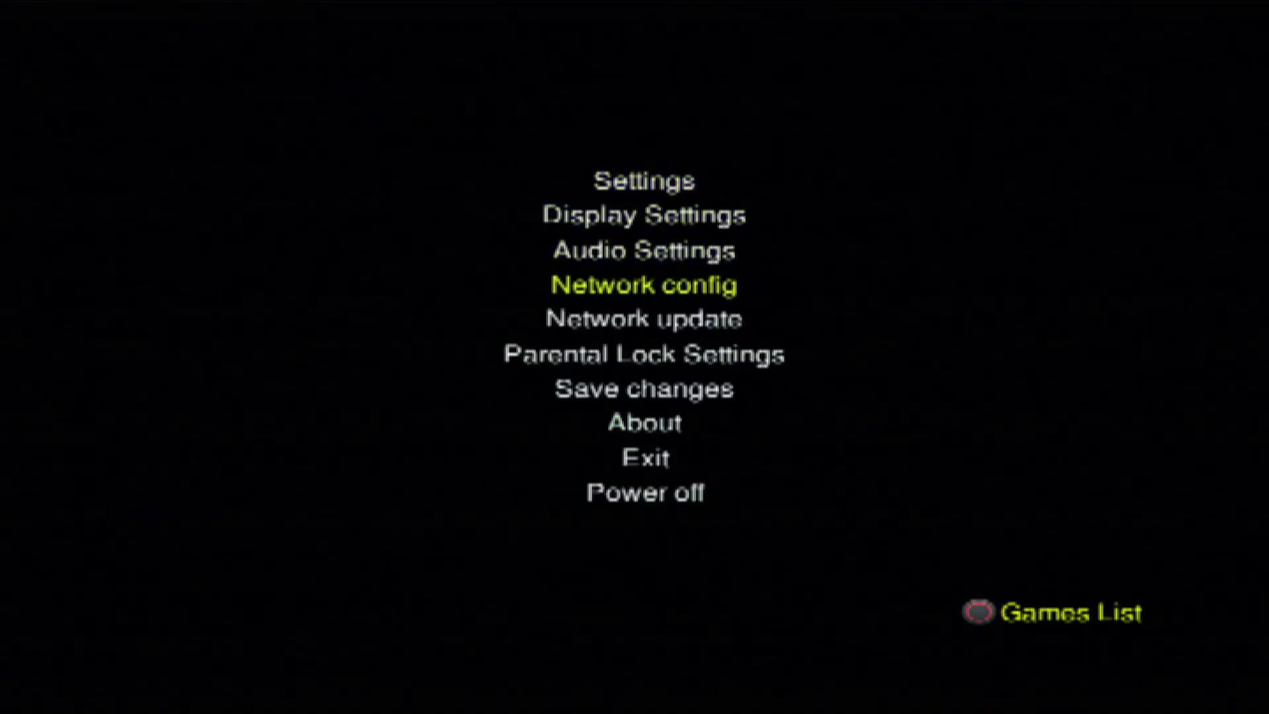
Step: Save the OPL changes, check the HDD Games list and exit to the browser
key(Return)
key(Escape)
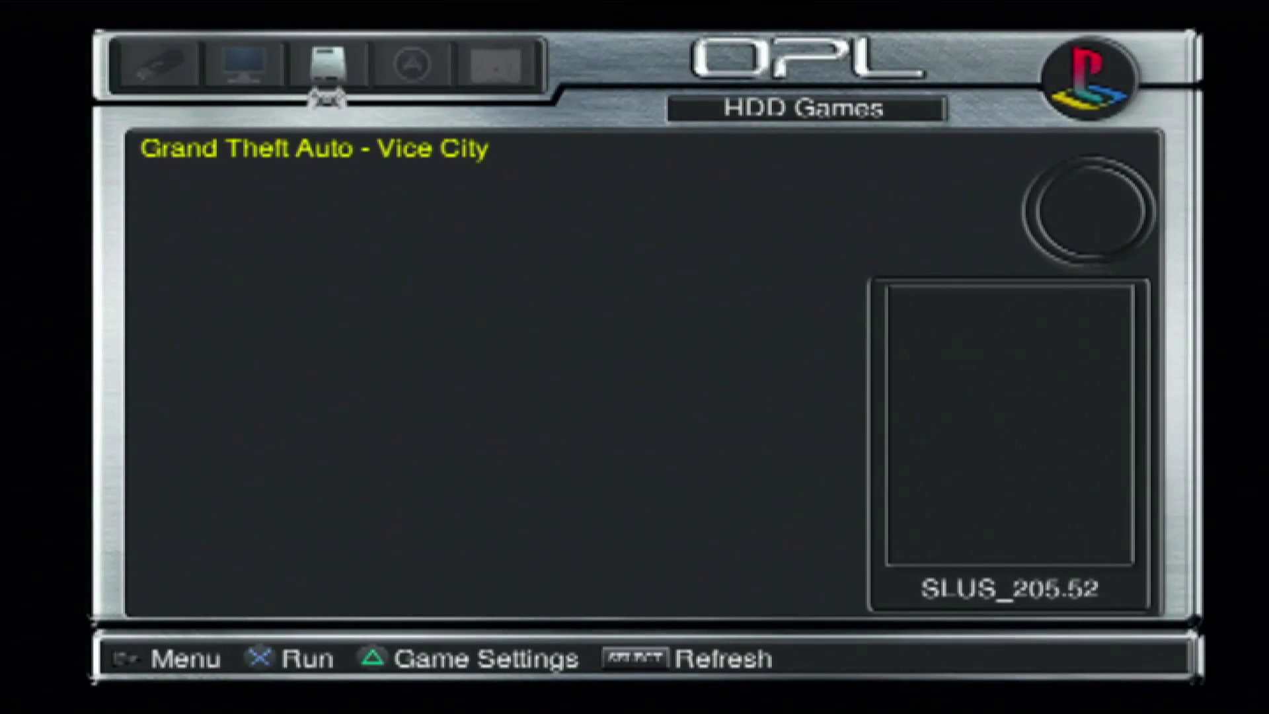
key(Return)
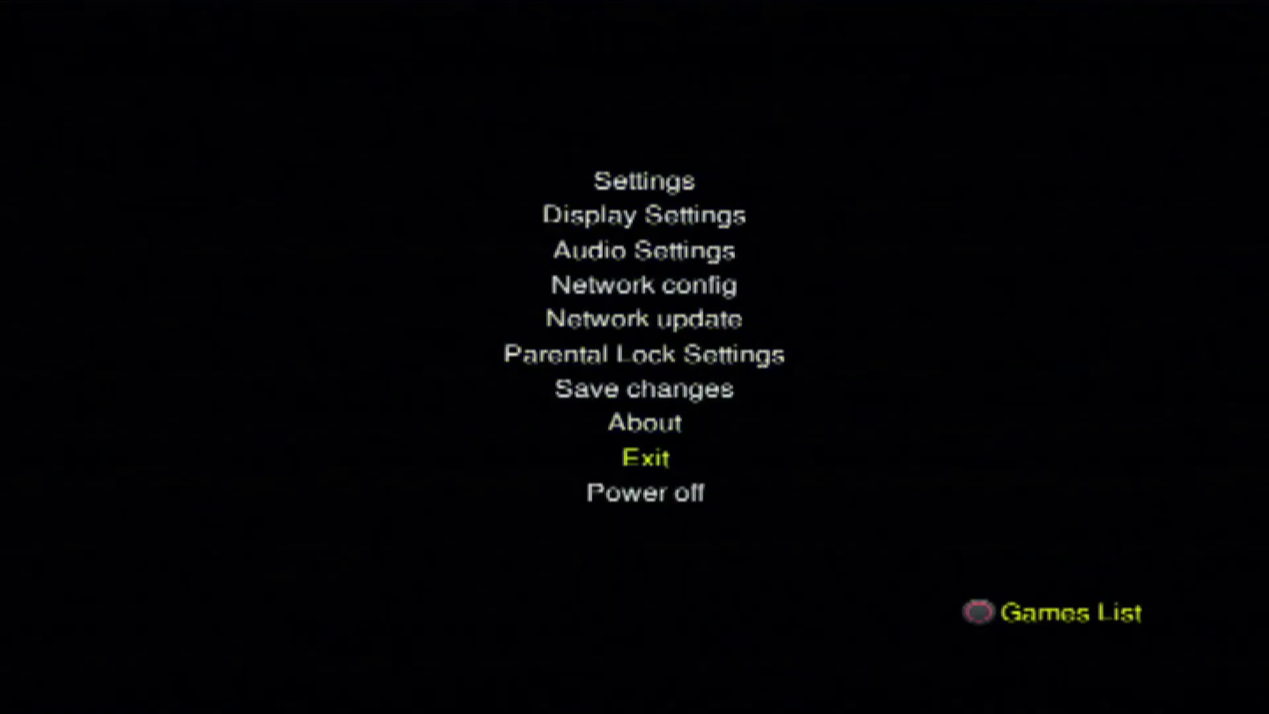
key(Return)
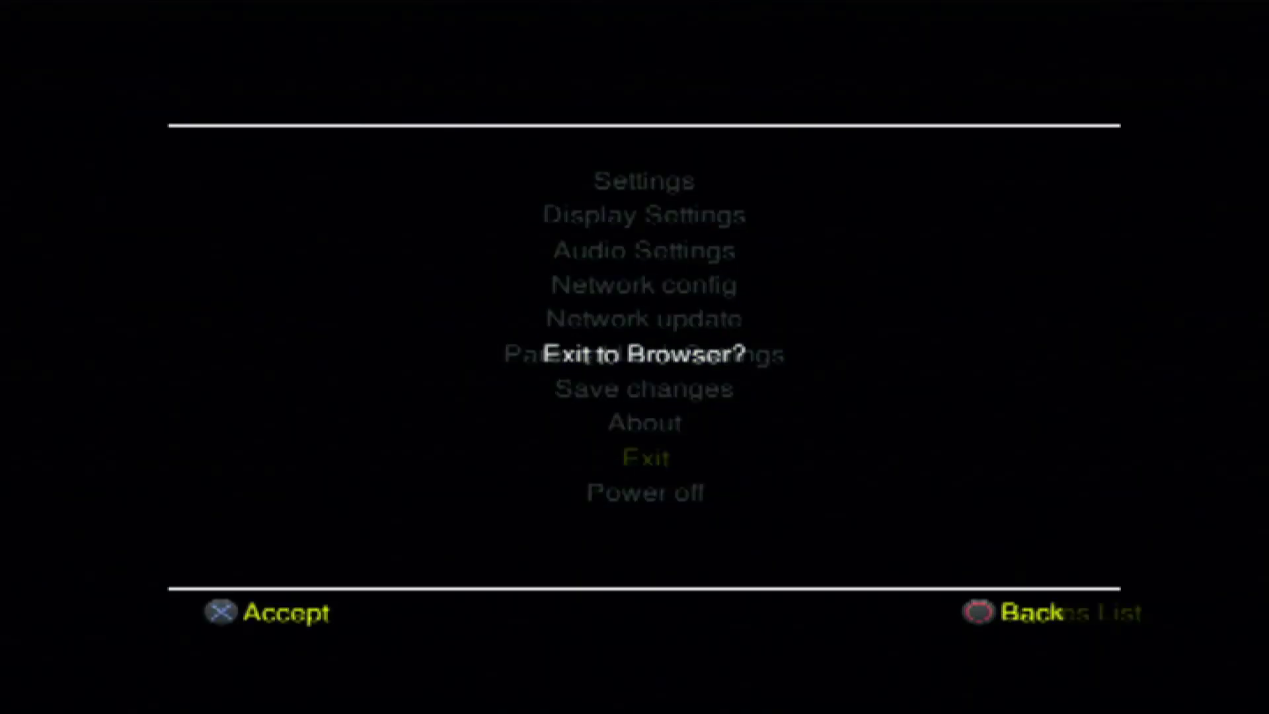
key(Return)
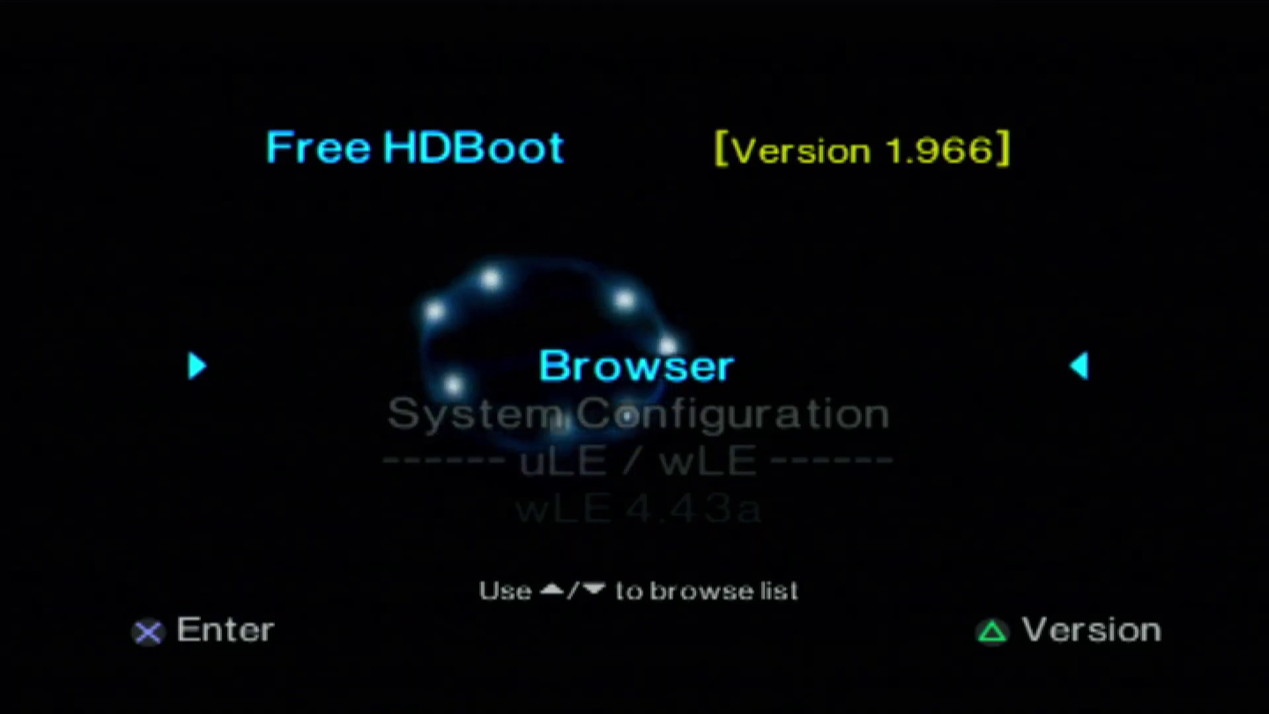
Step: Launch wLE 4.43a from the Free HDBoot menu and open its FileBrowser
key(Down)
key(Down)
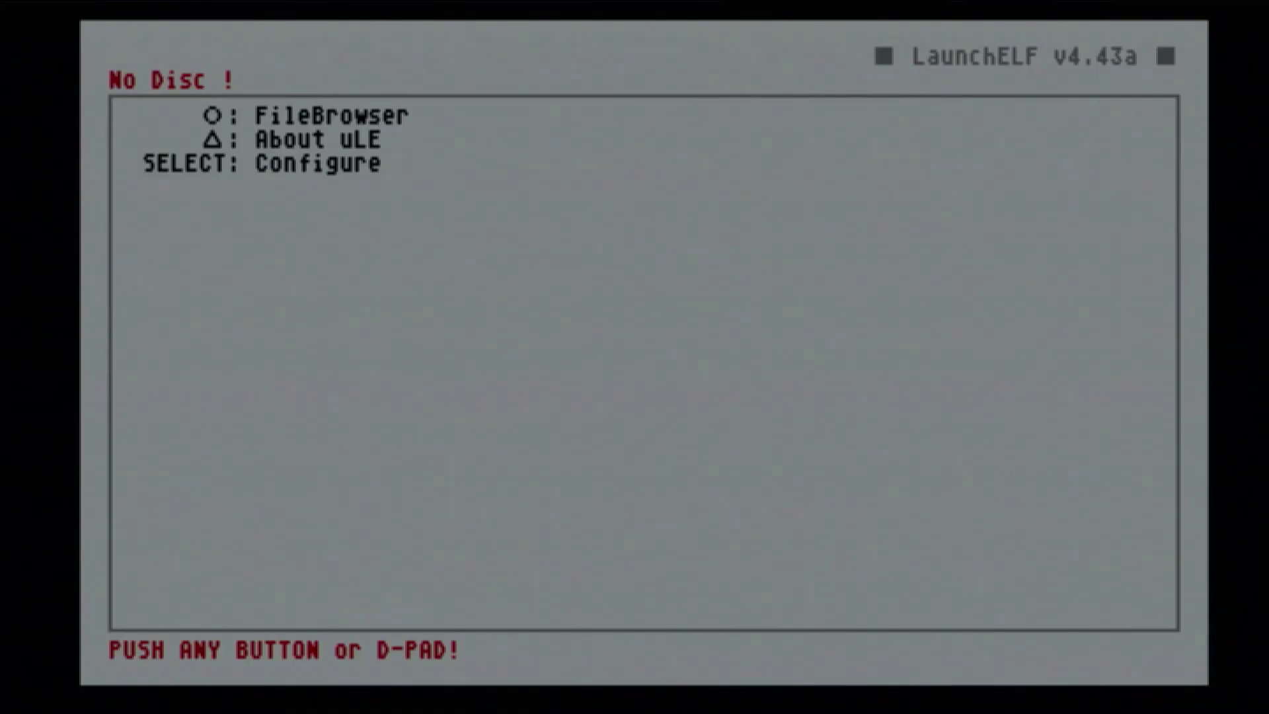
key(Return)
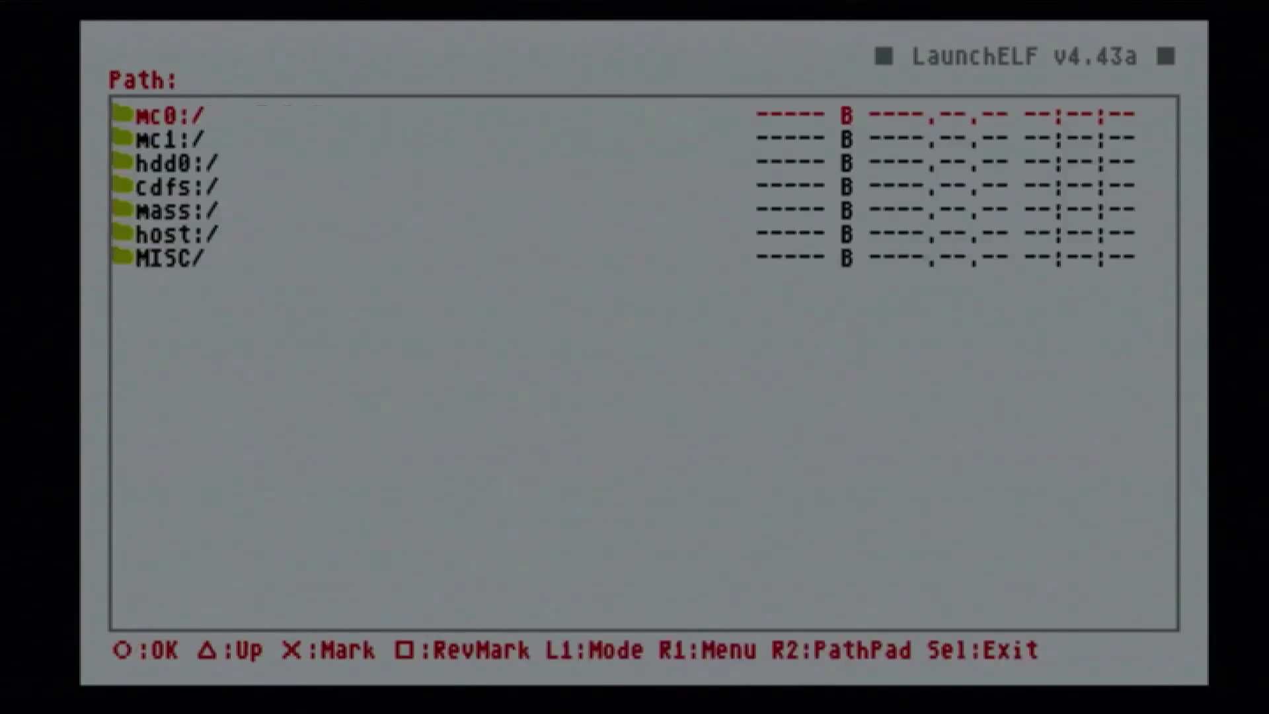
Step: Mark the ART folder on the mass:/ USB device and copy it to the clipboard
key(Down)
key(Down)
key(Down)
key(Down)
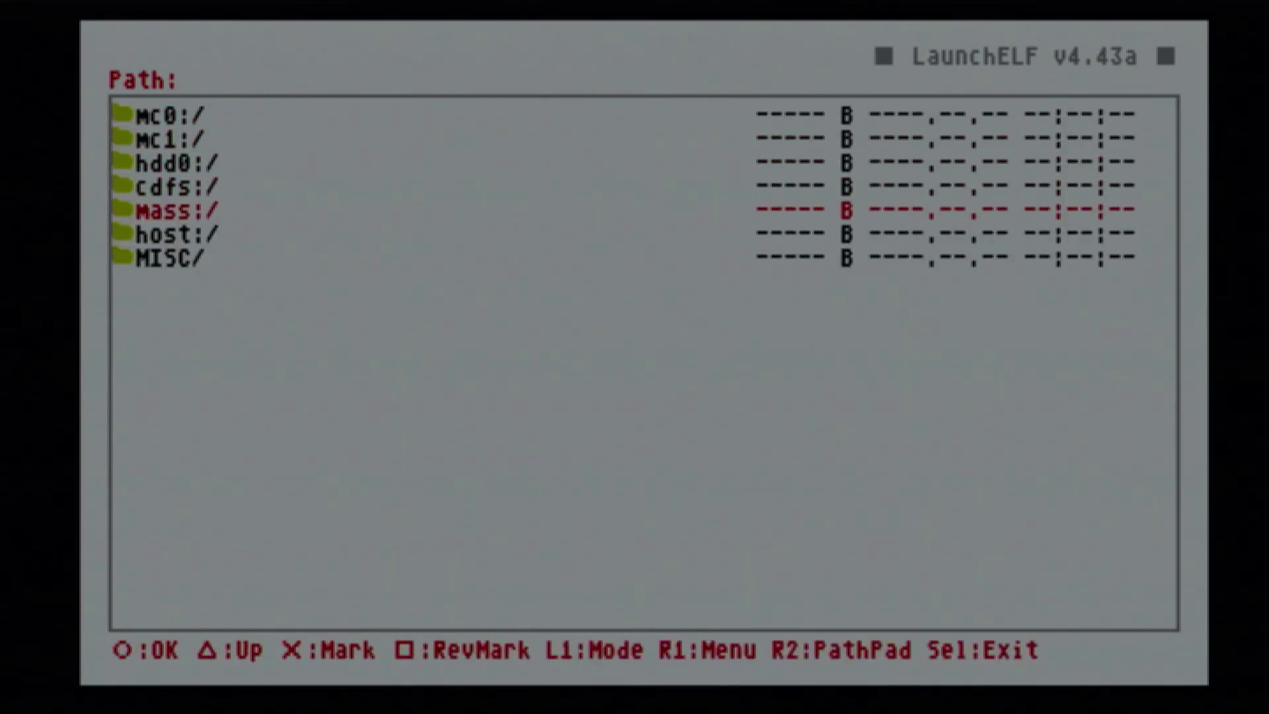
key(Return)
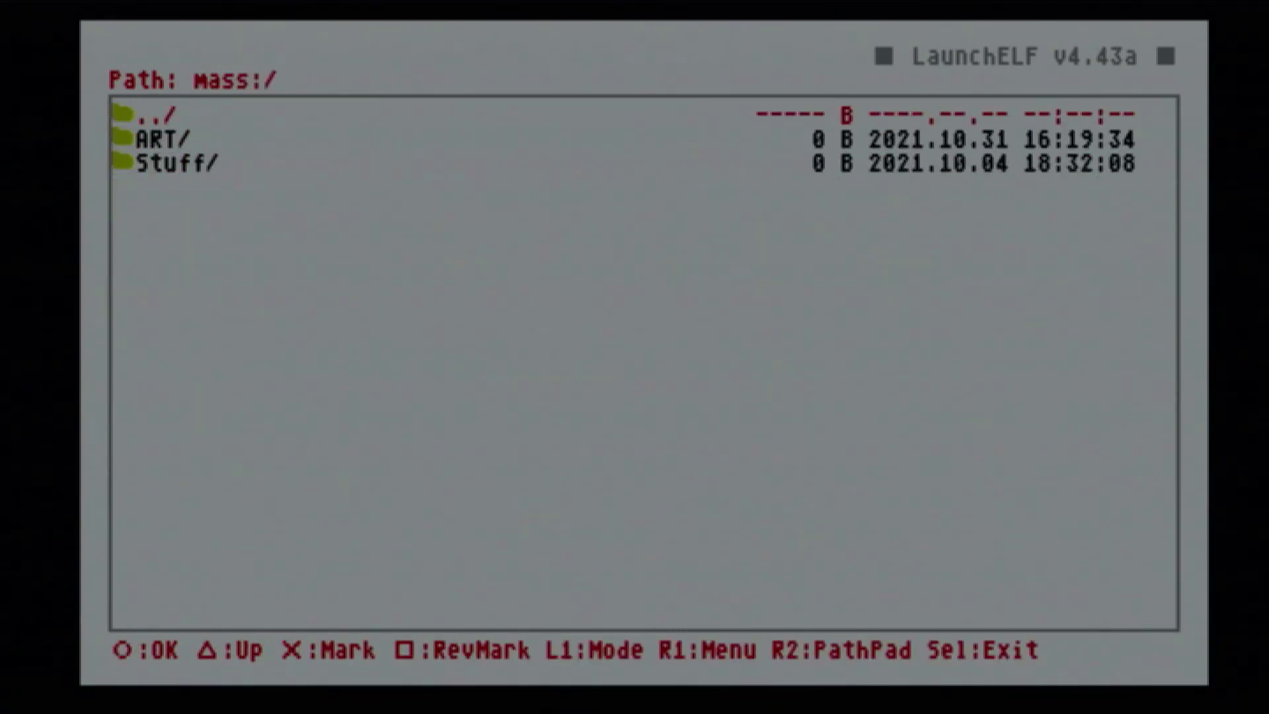
key(Down)
key(Down)
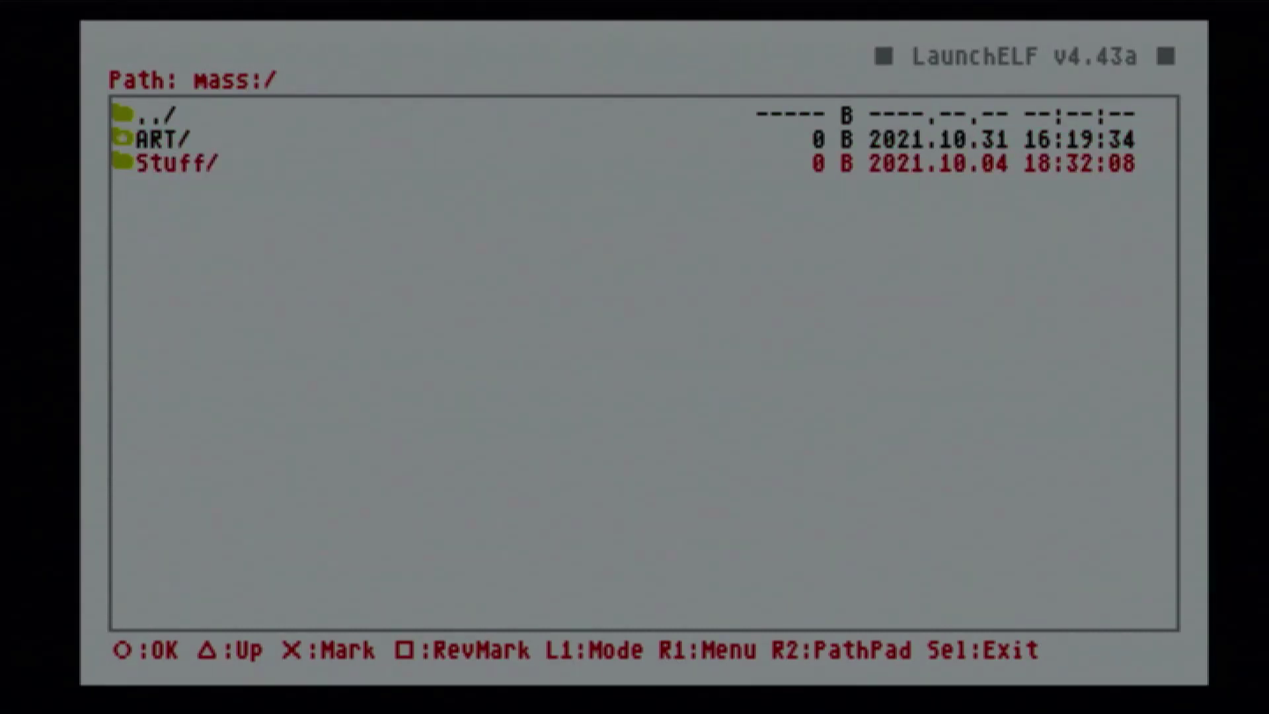
key(e)
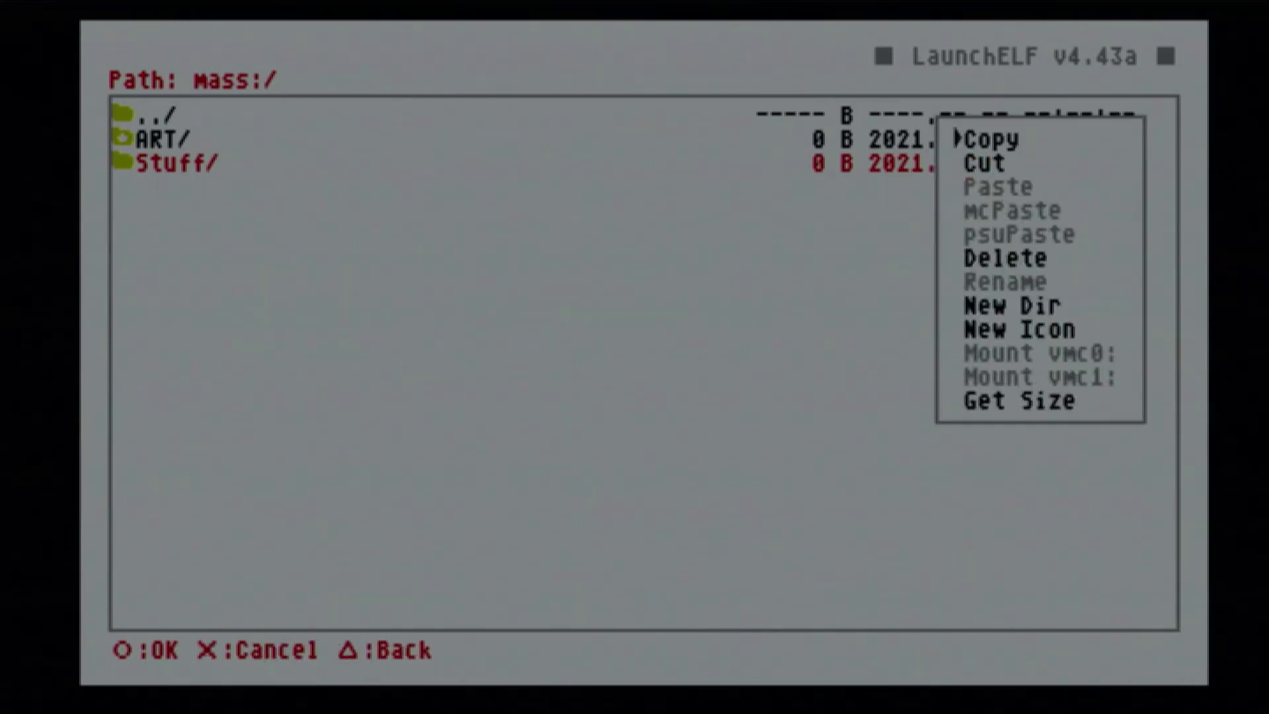
key(Return)
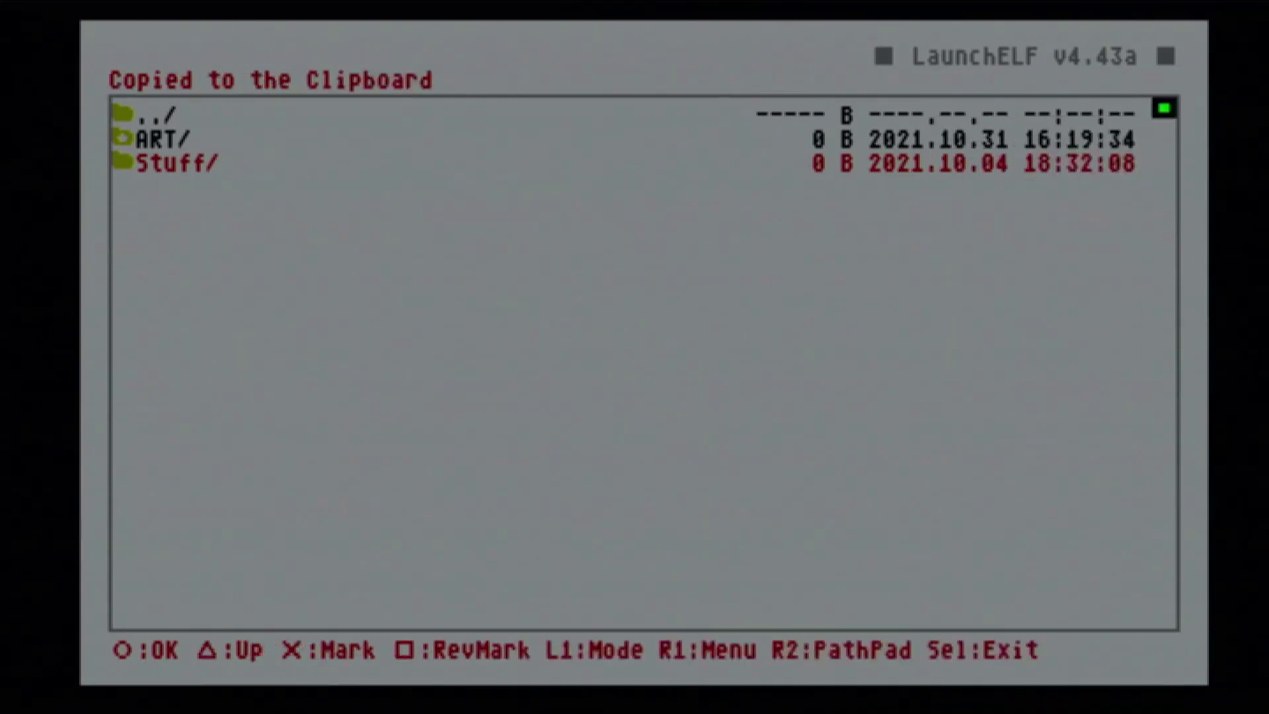
Step: Leave the USB device and open the +OPL partition on hdd0:/
key(Up)
key(Up)
key(Return)
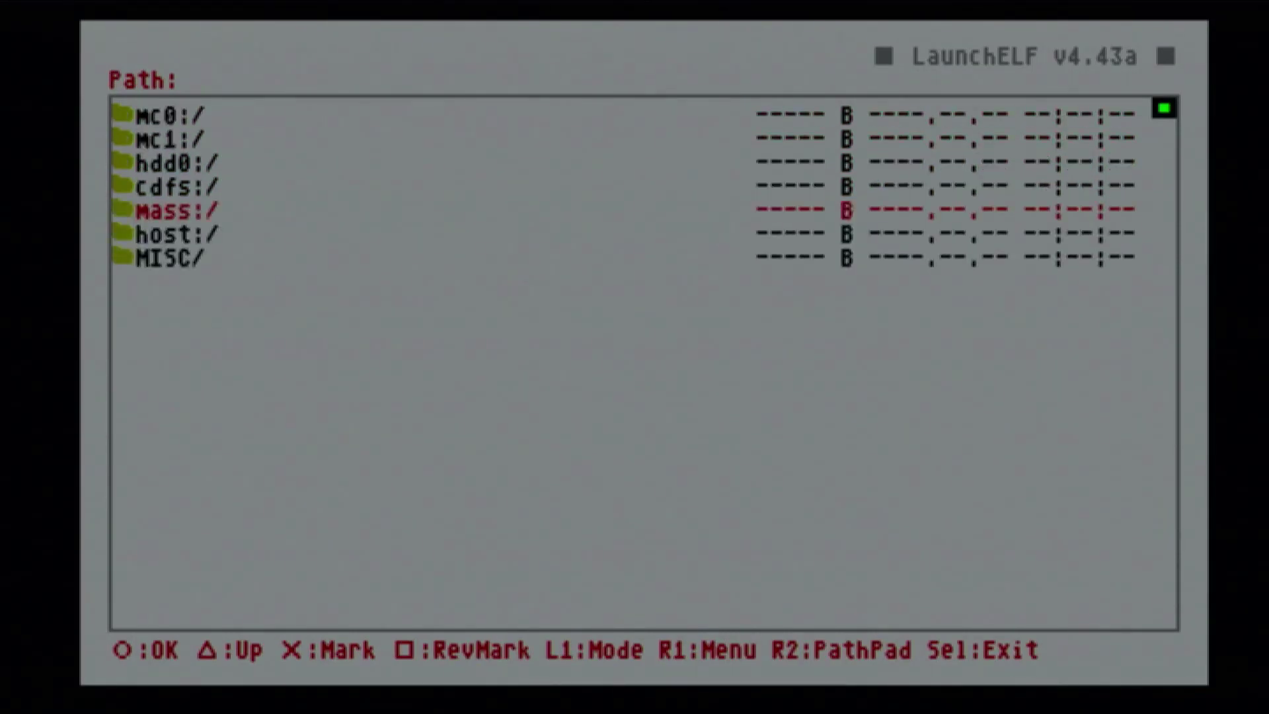
key(Up)
key(Up)
key(Return)
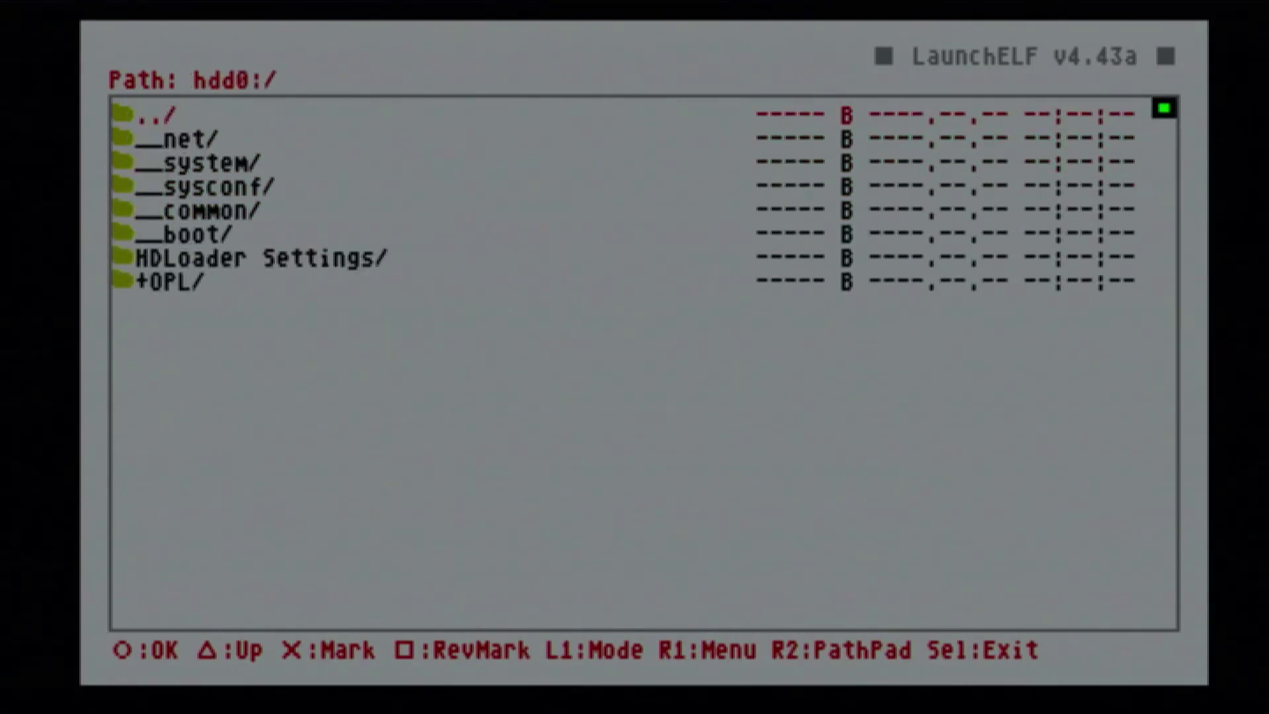
key(Down)
key(Down)
key(Down)
key(Down)
key(Down)
key(Down)
key(Down)
key(Return)
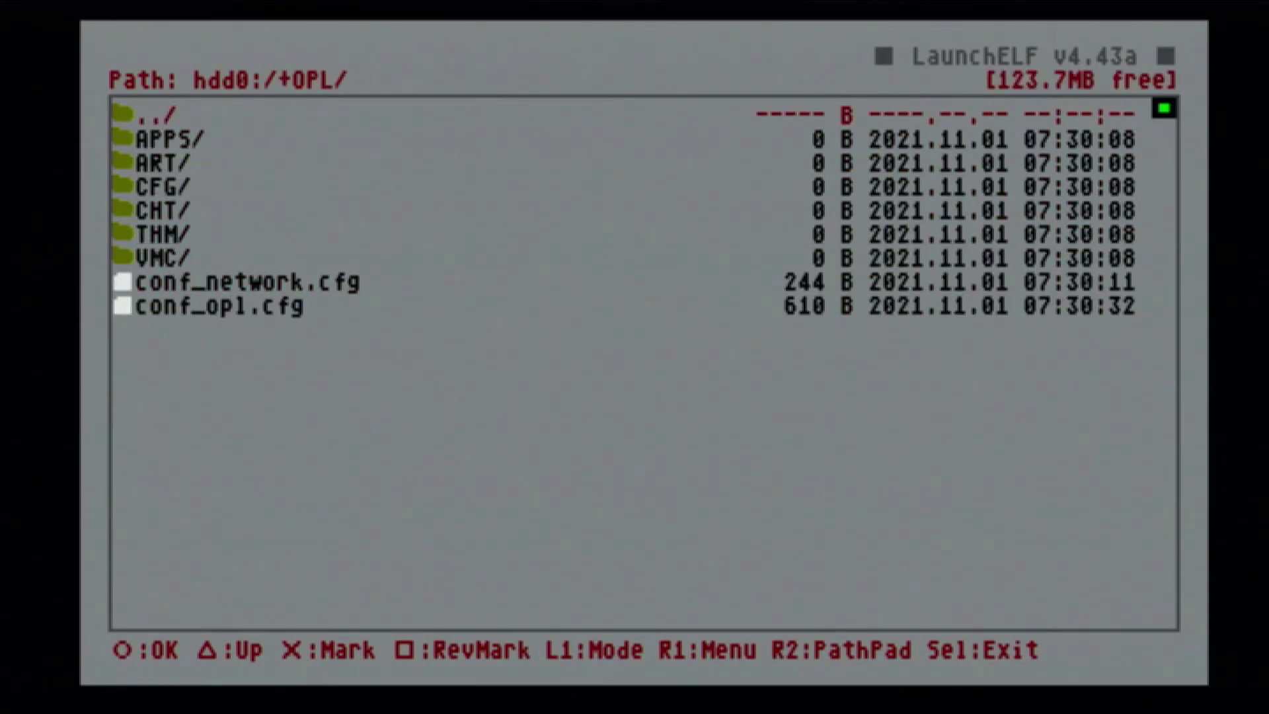
Step: Paste the copied ART folder into hdd0:/+OPL/, overwriting the existing ART folder
key(e)
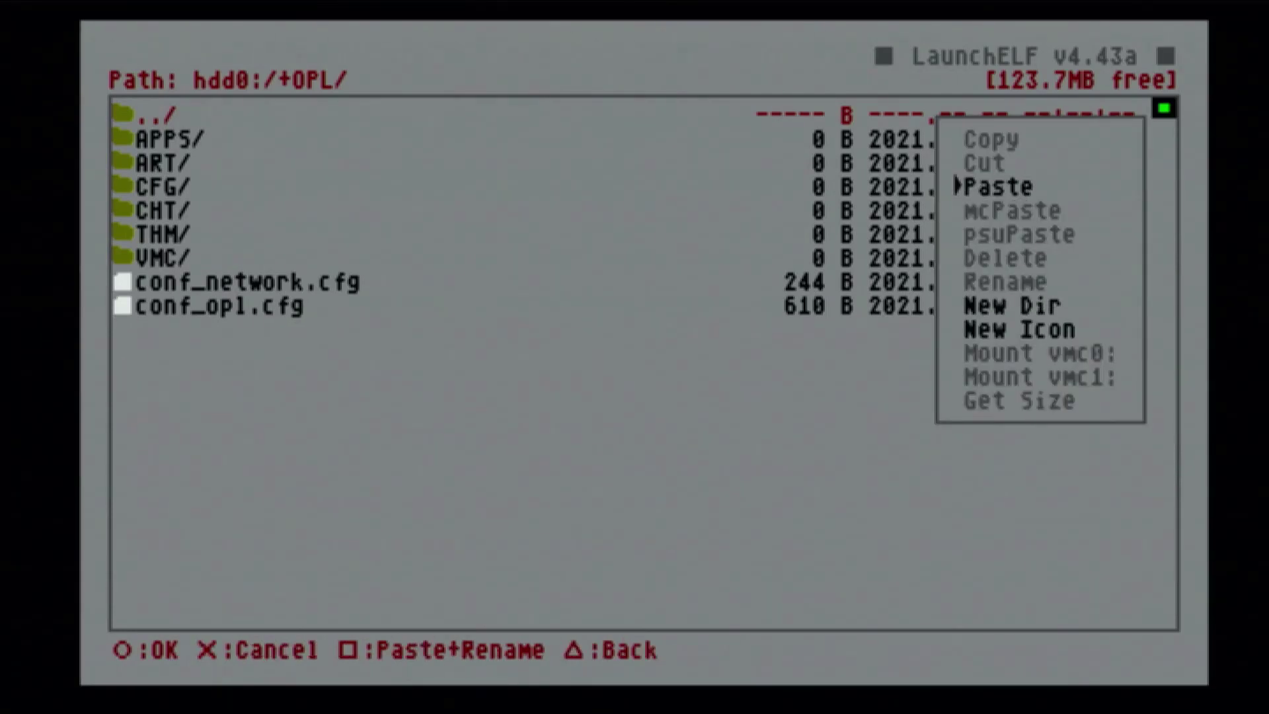
key(Return)
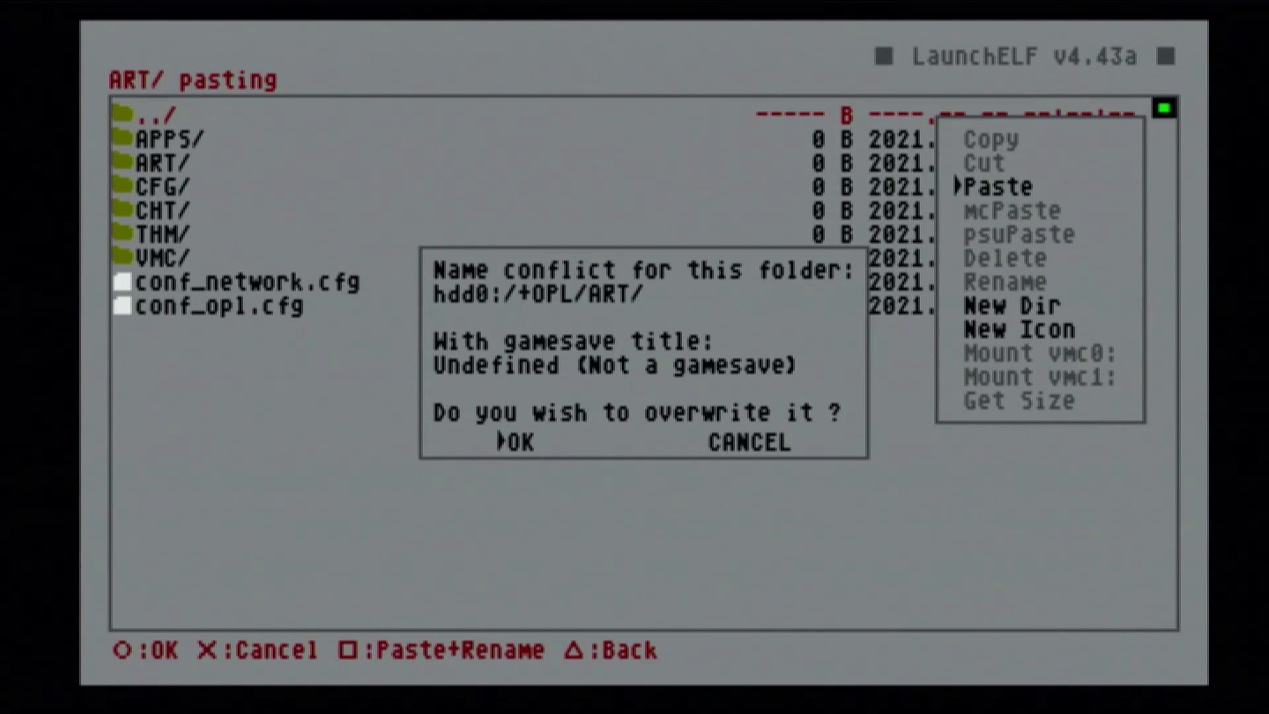
key(Return)
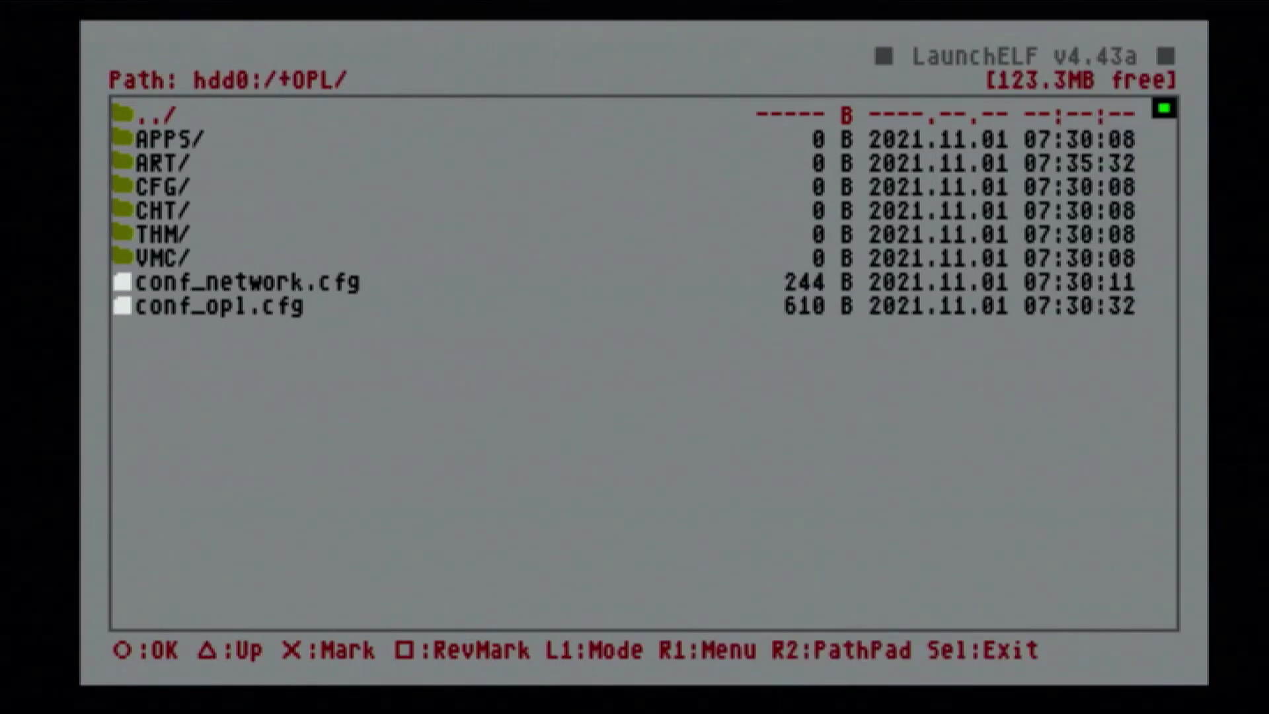
Step: Go back to hdd0:/ and open the FMCB folder inside the __sysconf partition
key(Return)
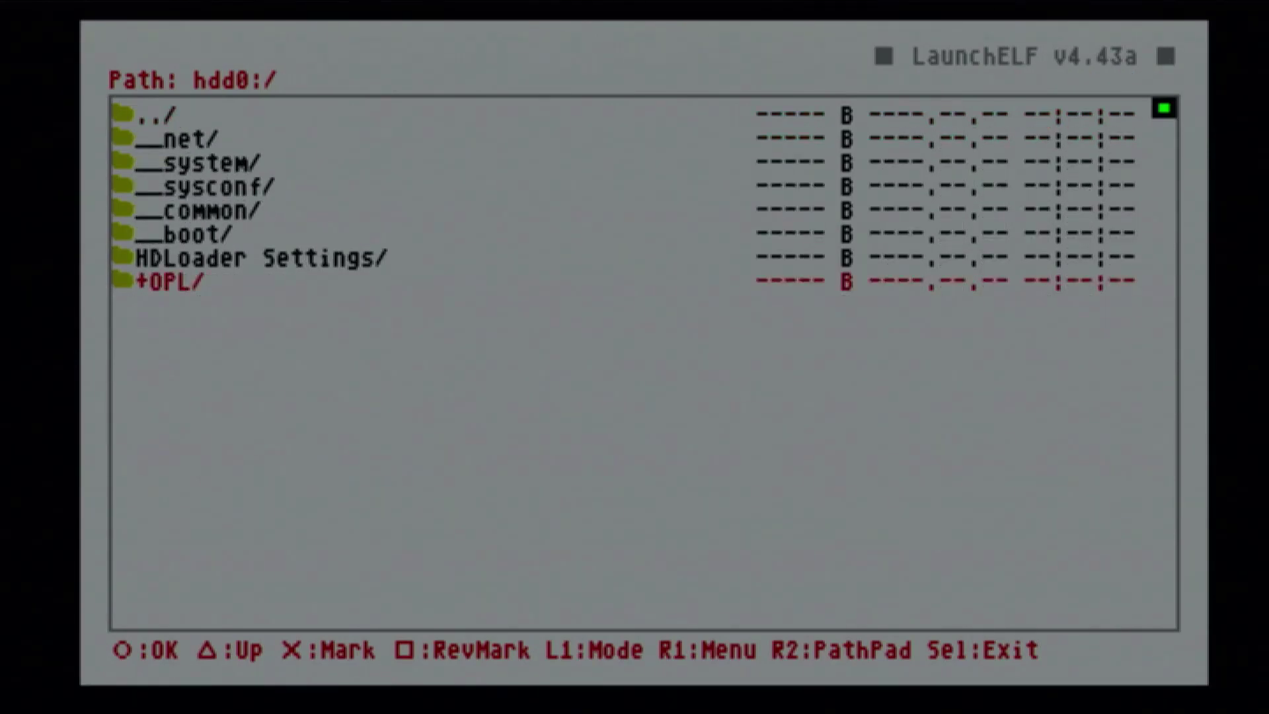
key(Up)
key(Up)
key(Up)
key(Up)
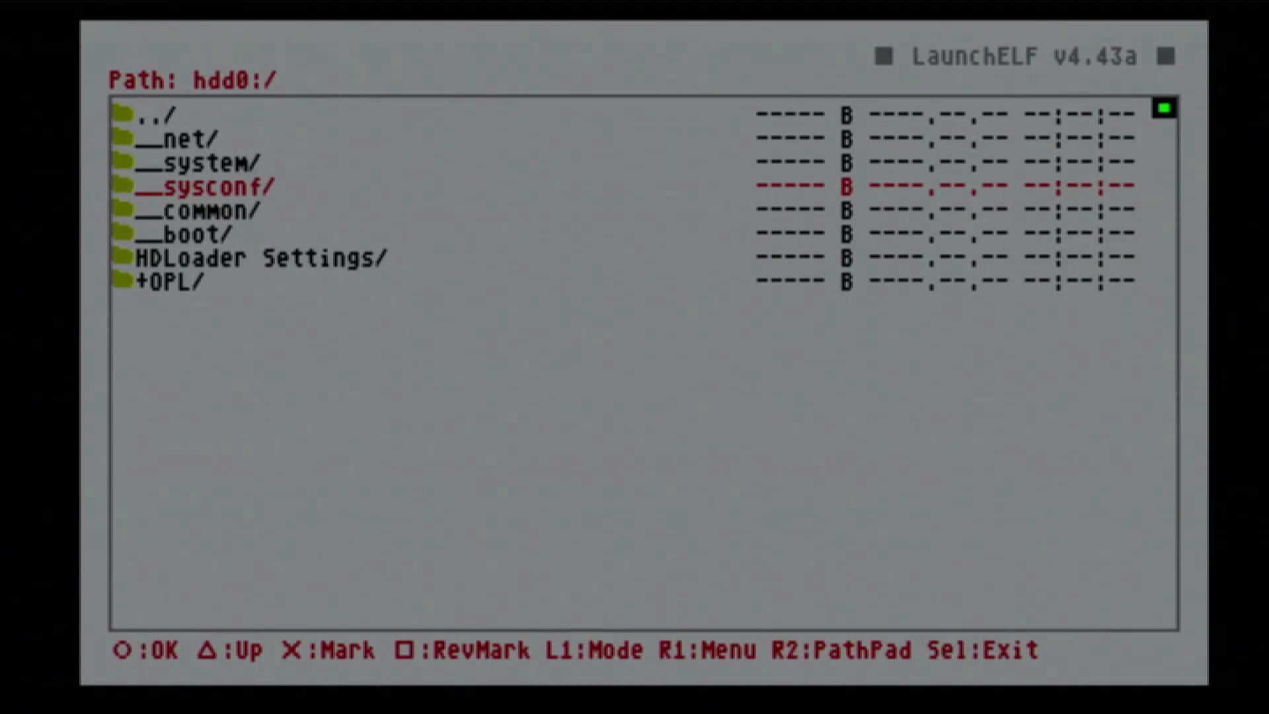
key(Return)
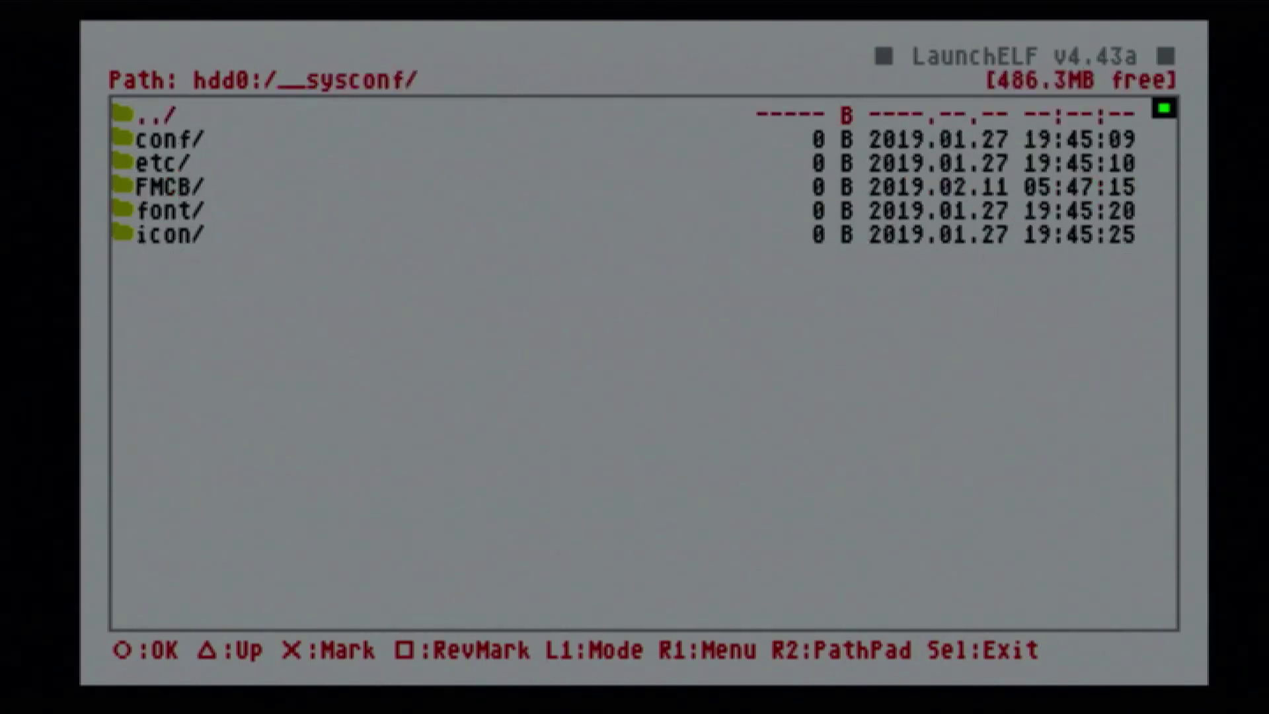
key(Down)
key(Down)
key(Down)
key(Return)
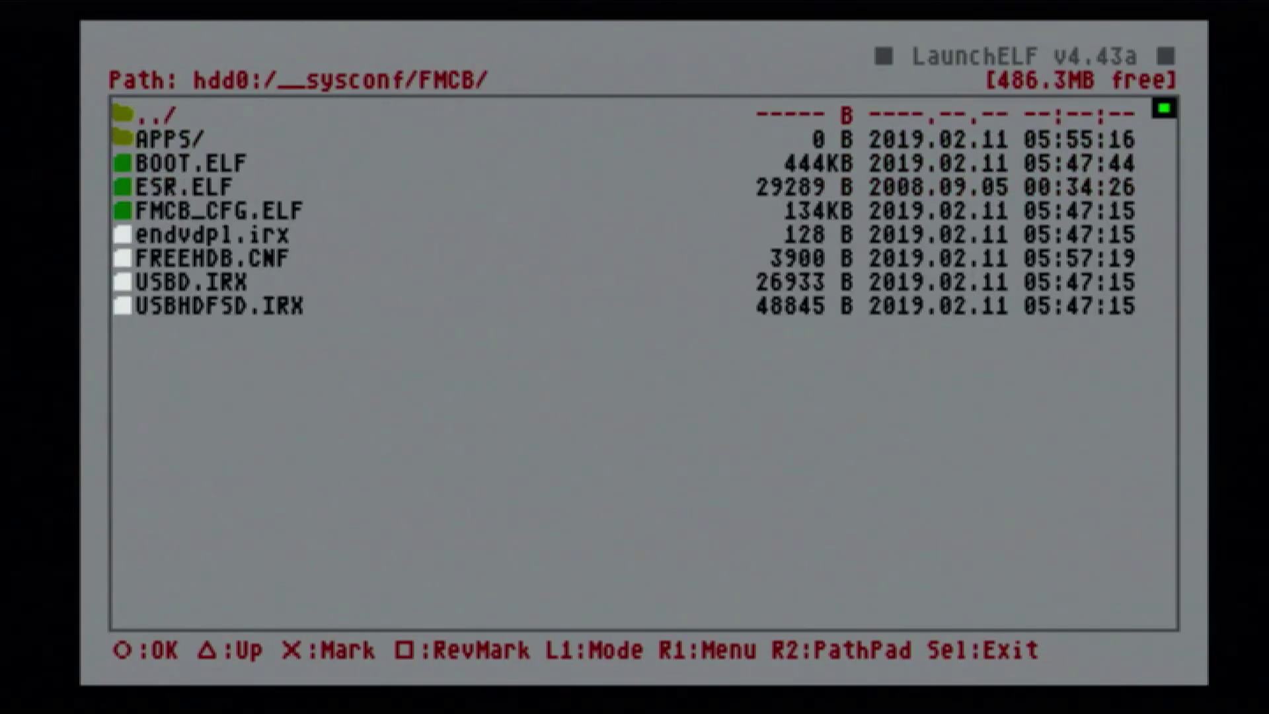
Step: Launch OPL from the OPL_1515_DB-TA_all folder in APPS and open its games list
key(Down)
key(Return)
key(Down)
key(Down)
key(Down)
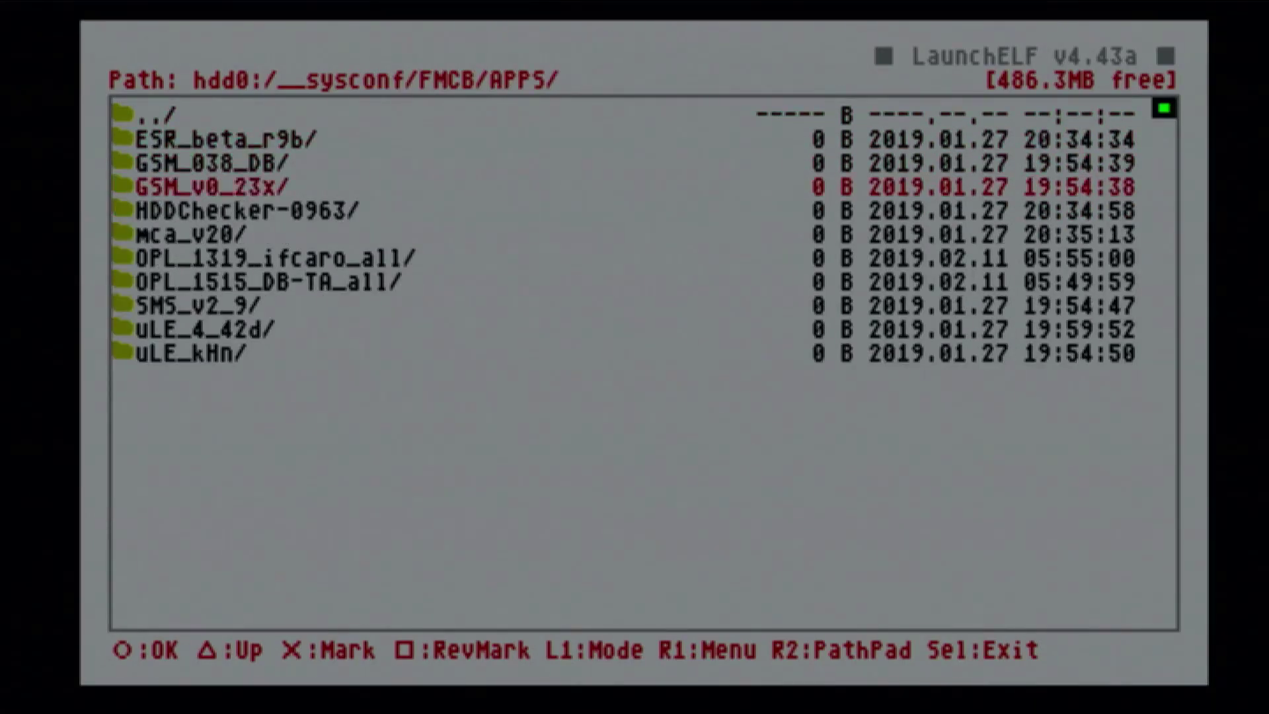
key(Down)
key(Down)
key(Down)
key(Down)
key(Return)
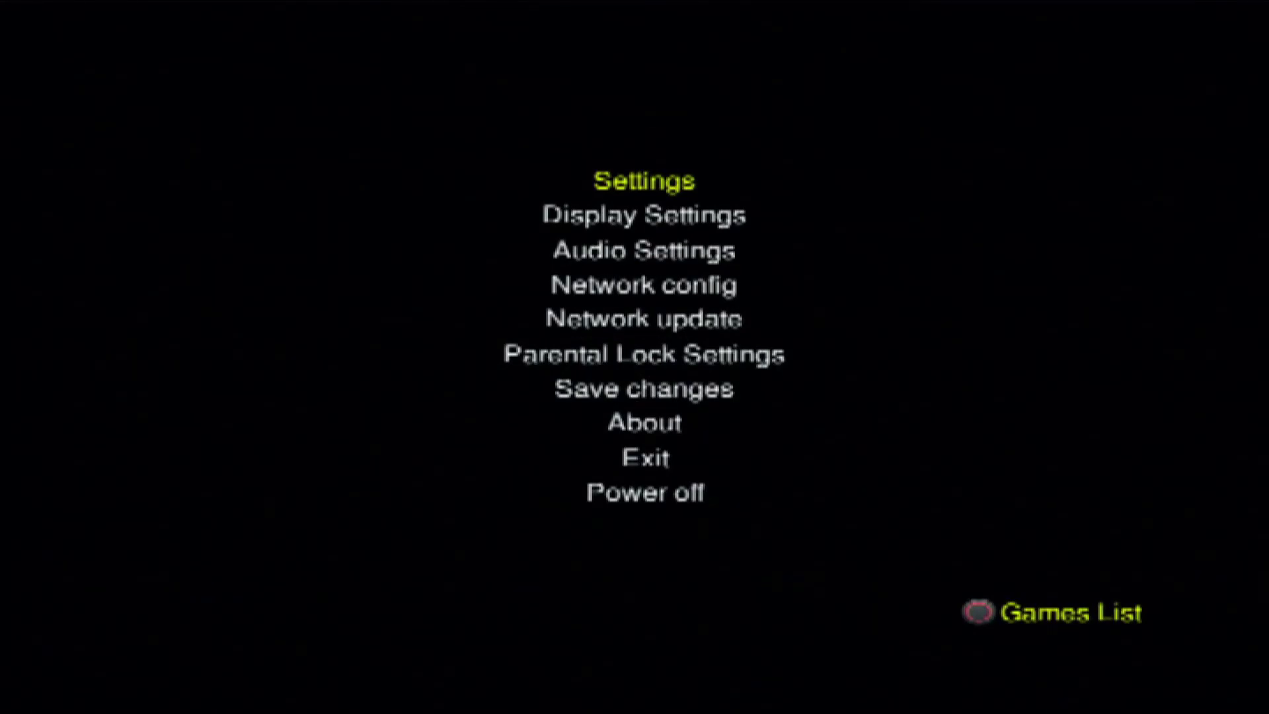
key(Escape)
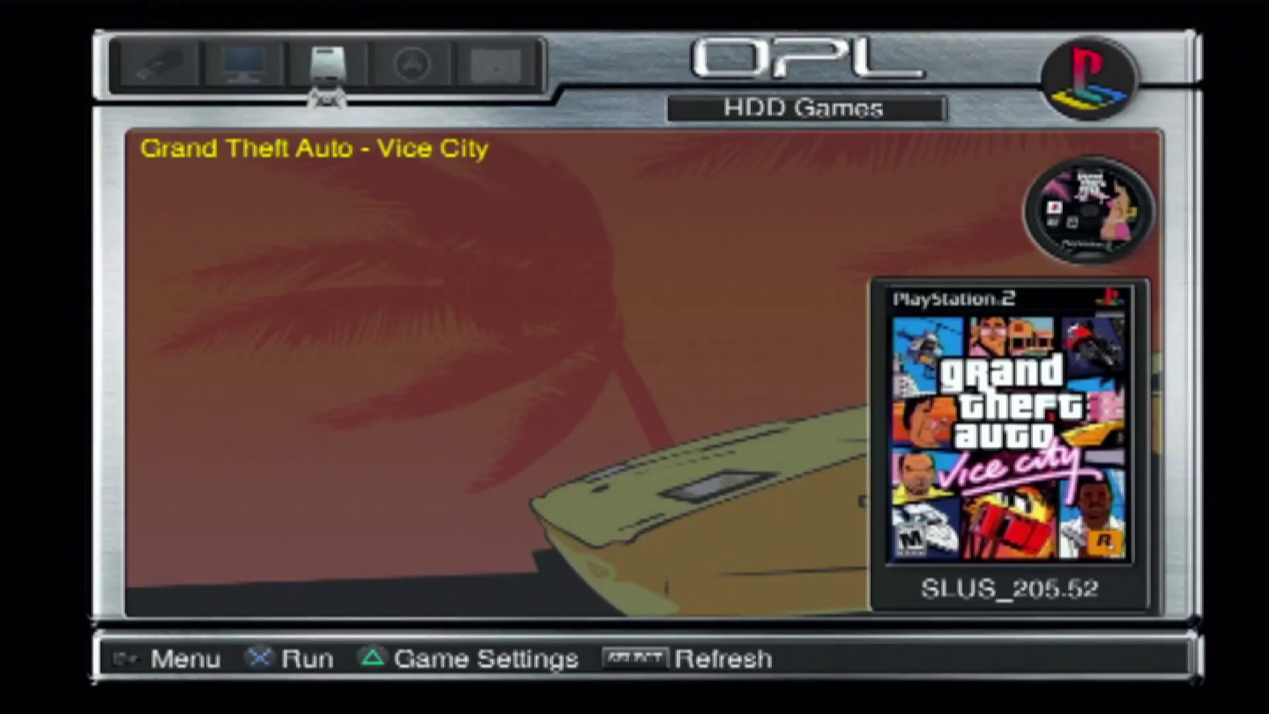